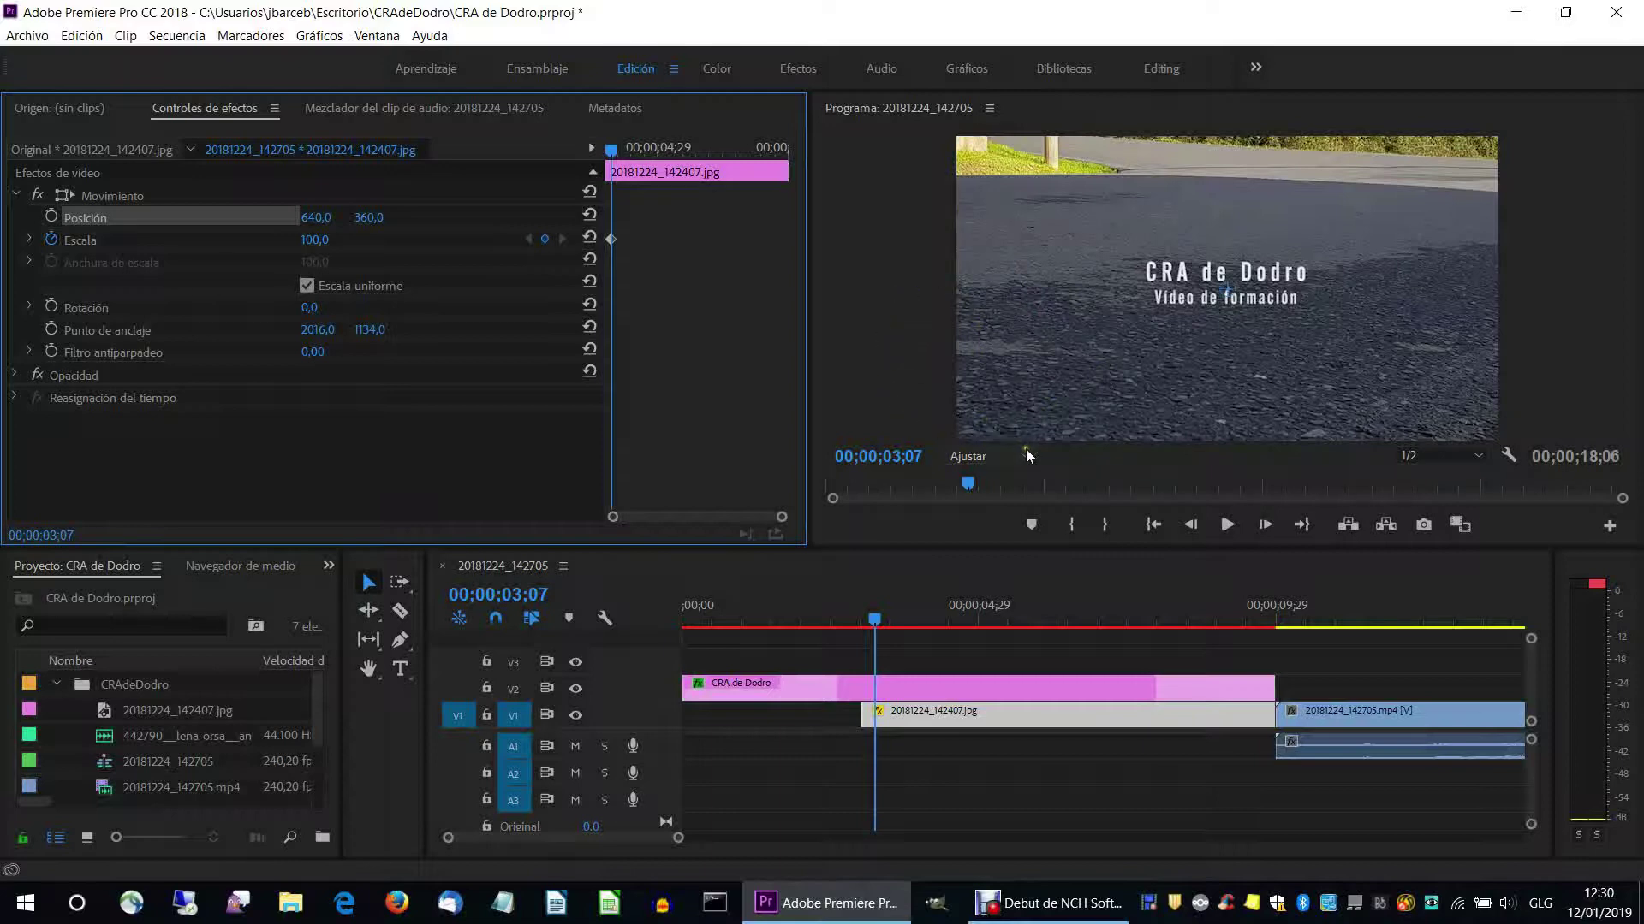
Step: Show the transform frame of the 20181224_142407.jpg clip, with the program monitor zoomed out to 10%
left_click(943, 710)
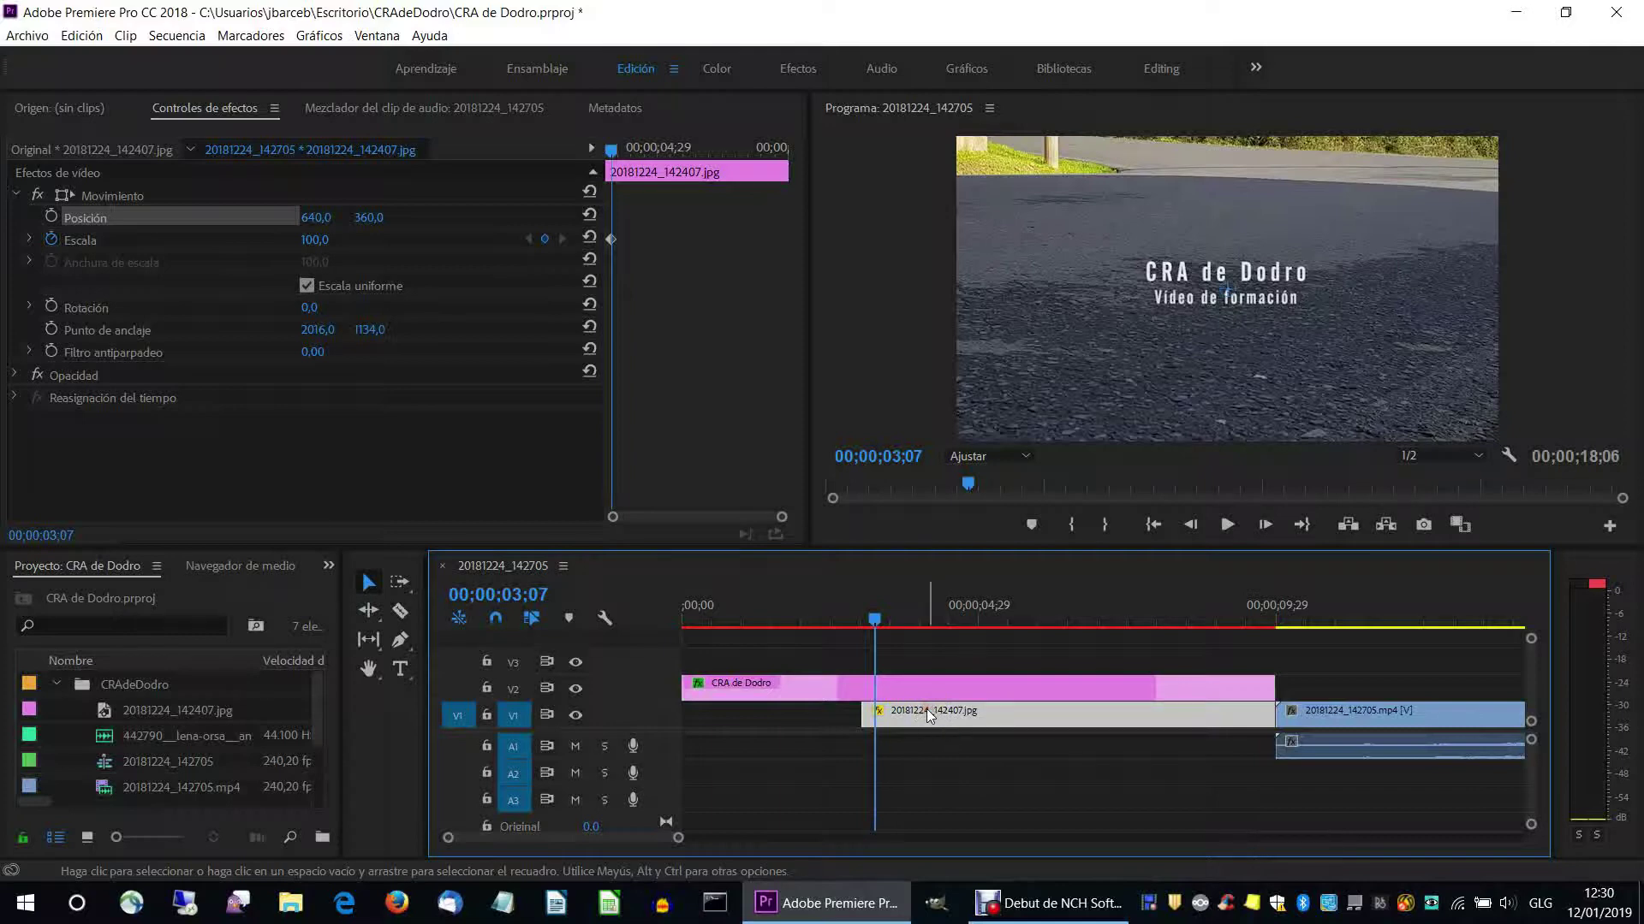
left_click(369, 583)
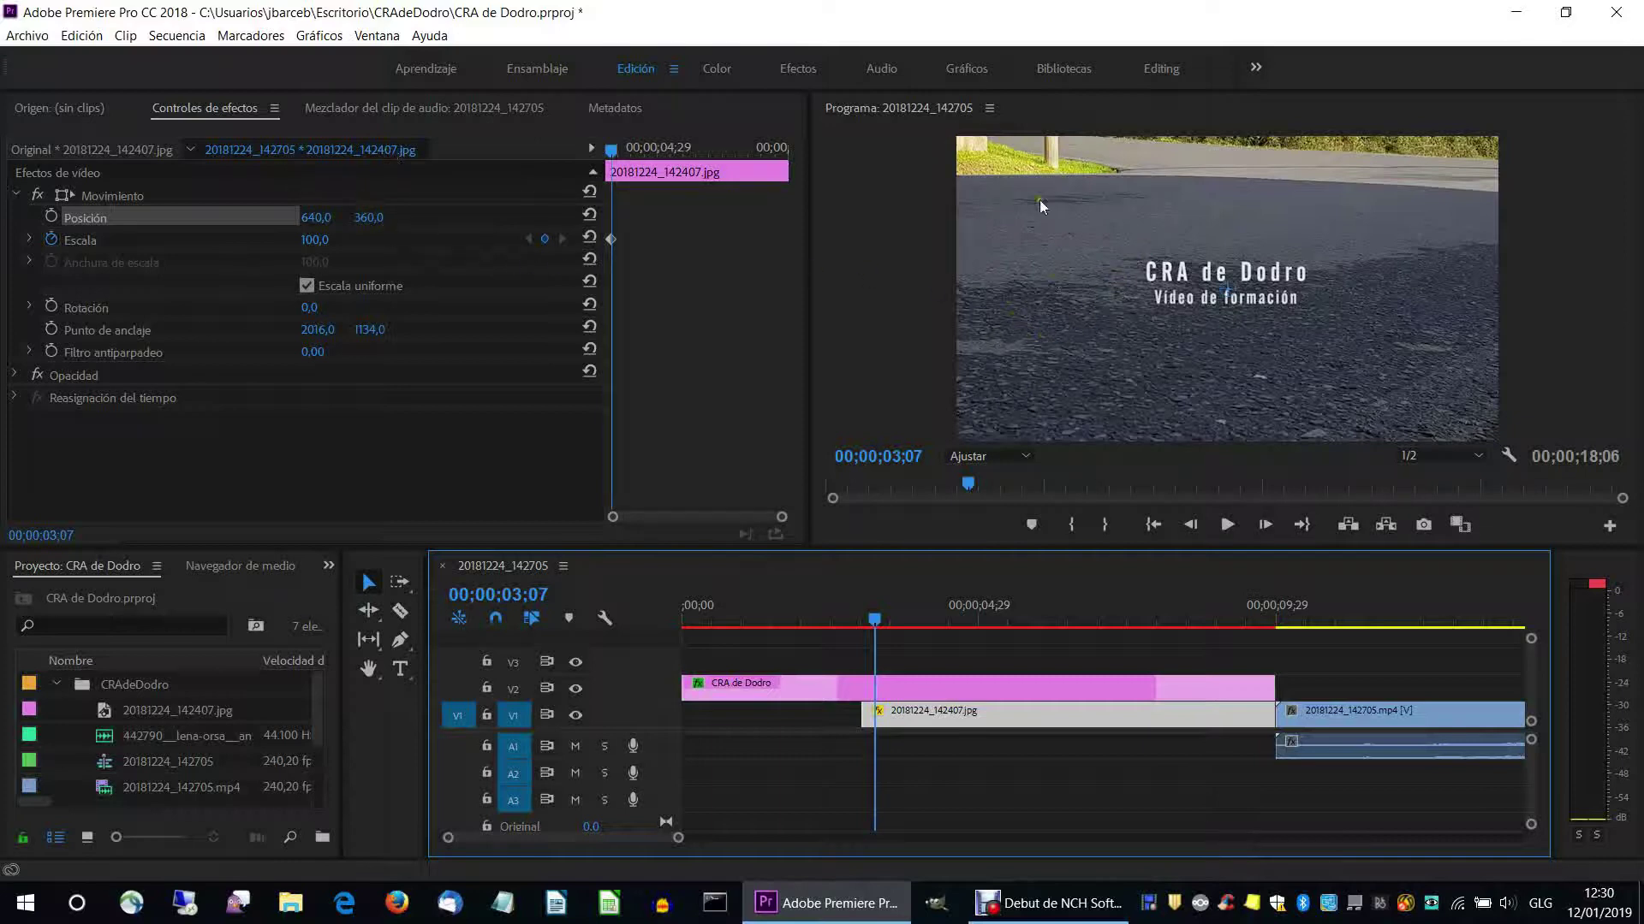
left_click(1024, 457)
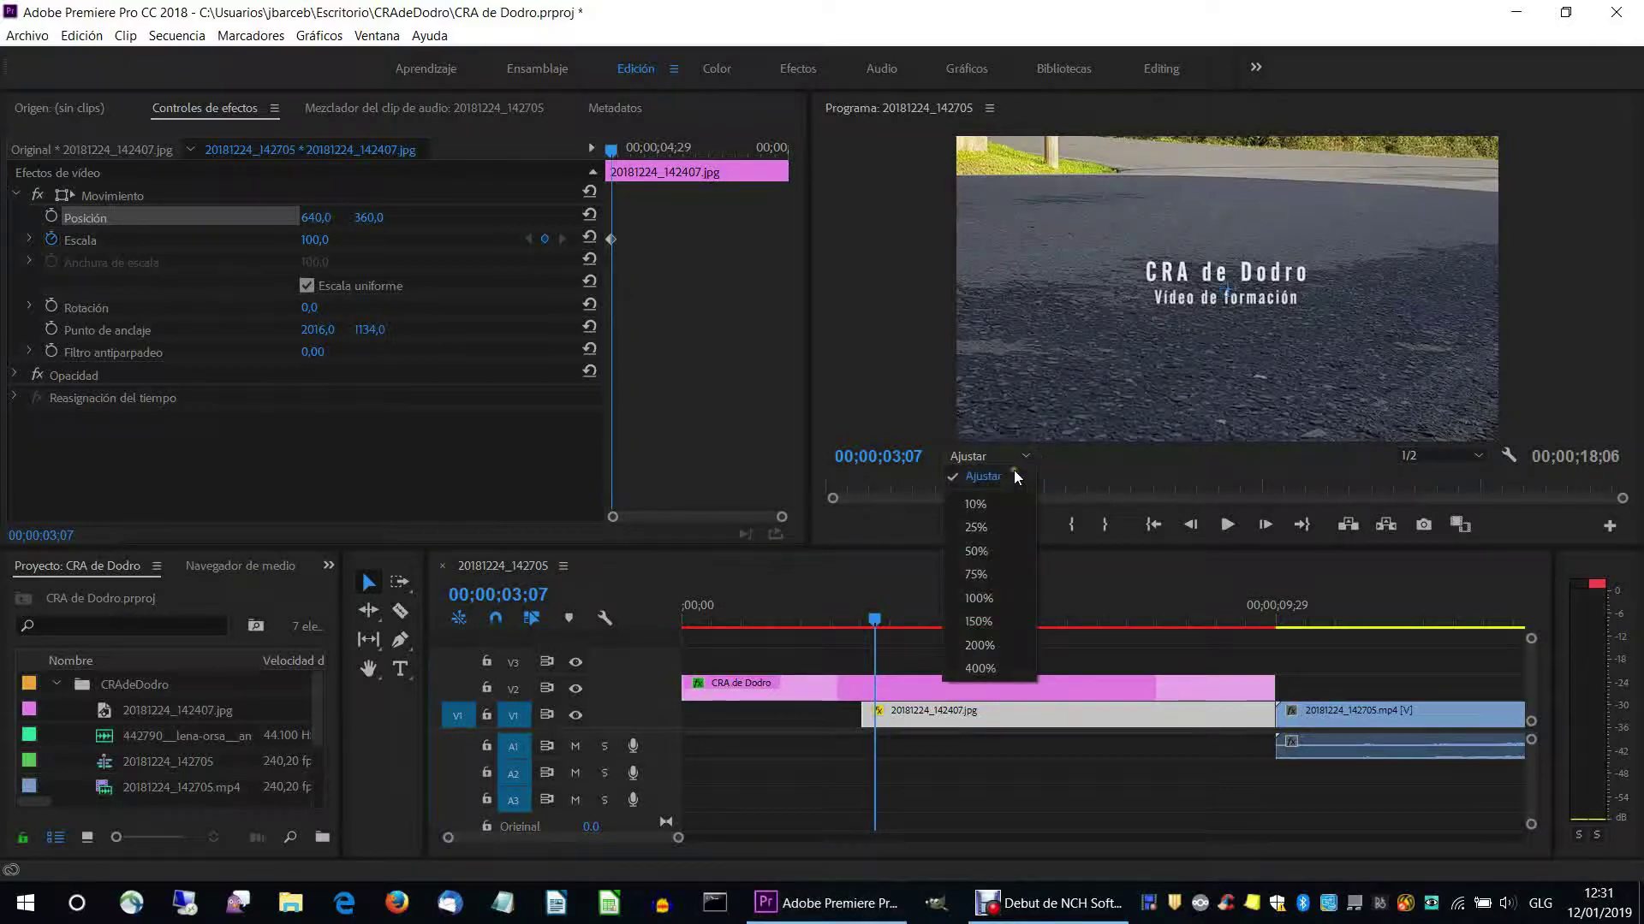
left_click(984, 524)
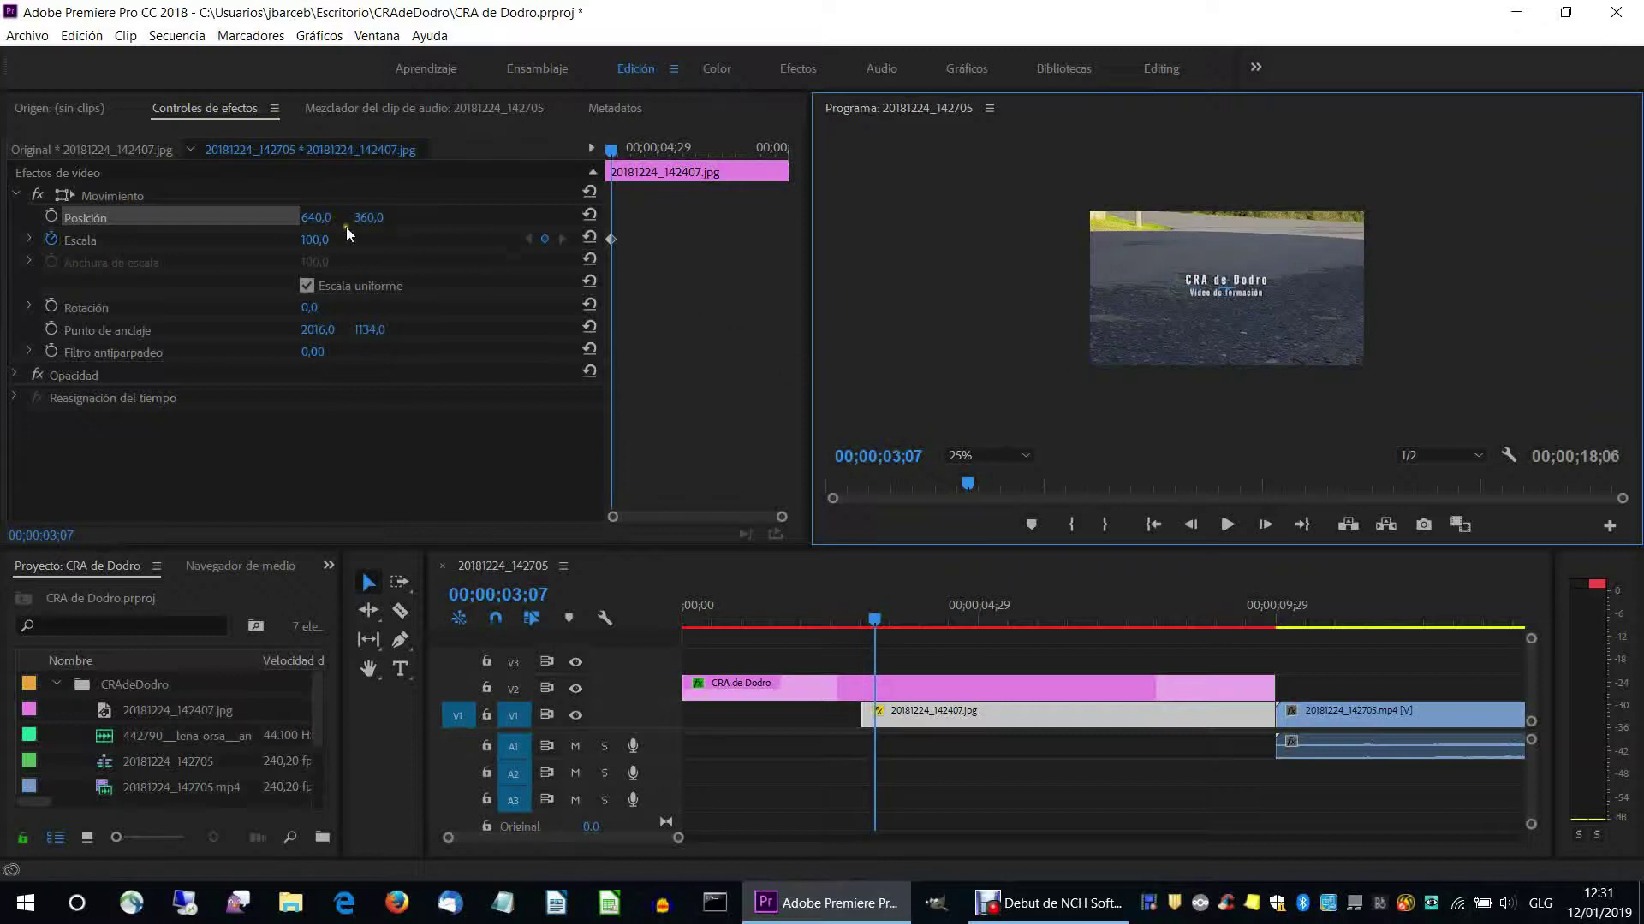
left_click(948, 716)
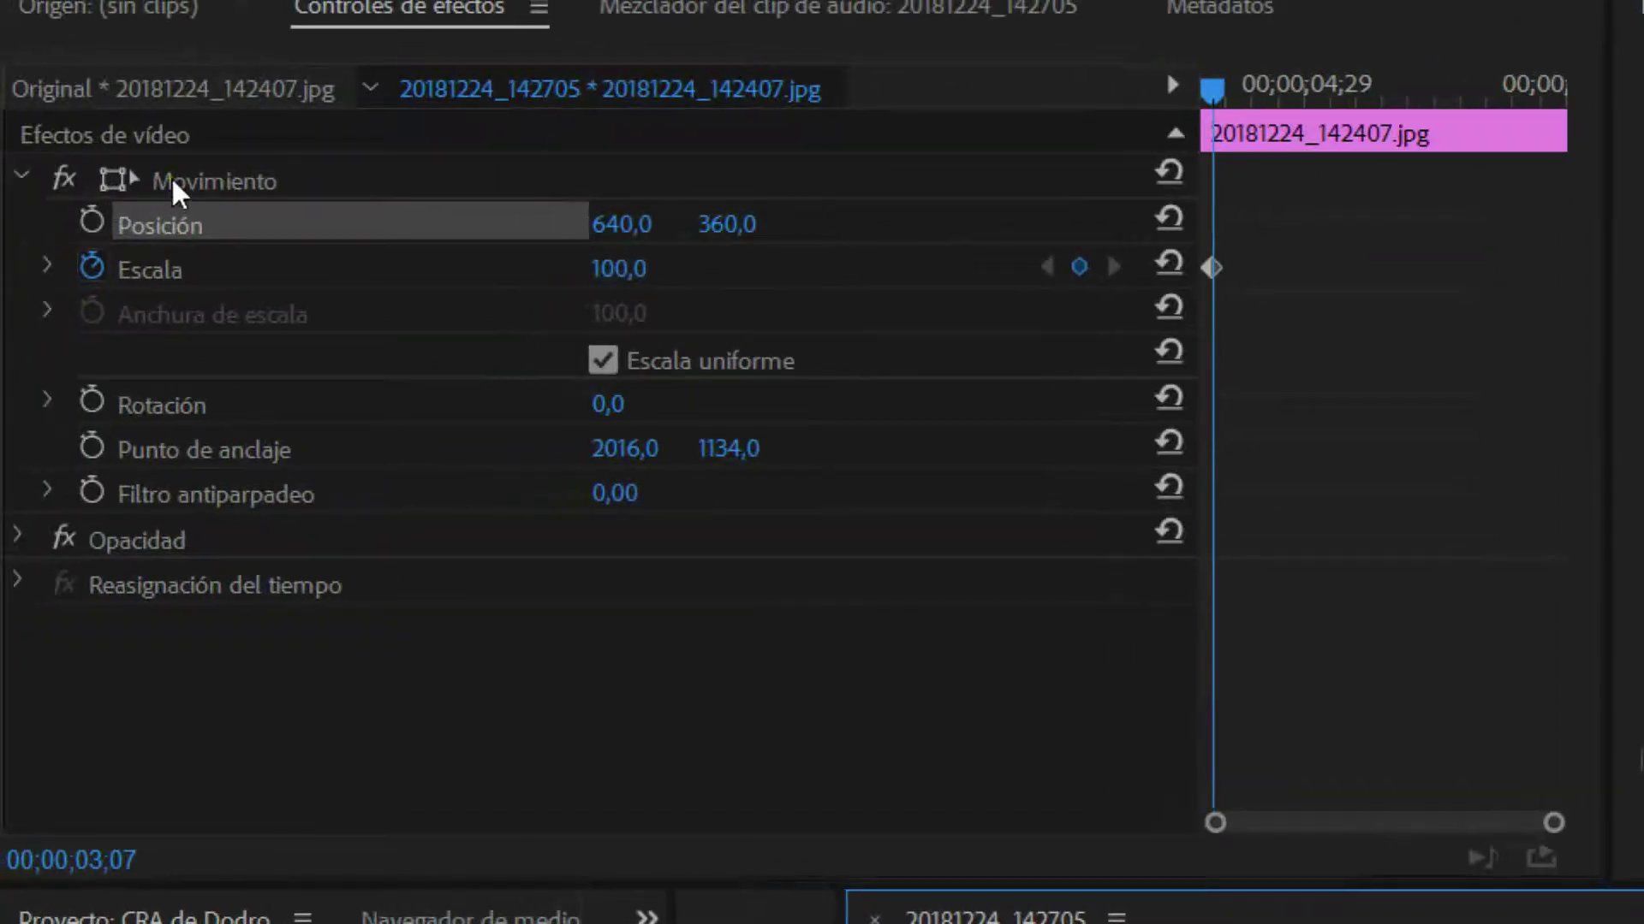
left_click(173, 182)
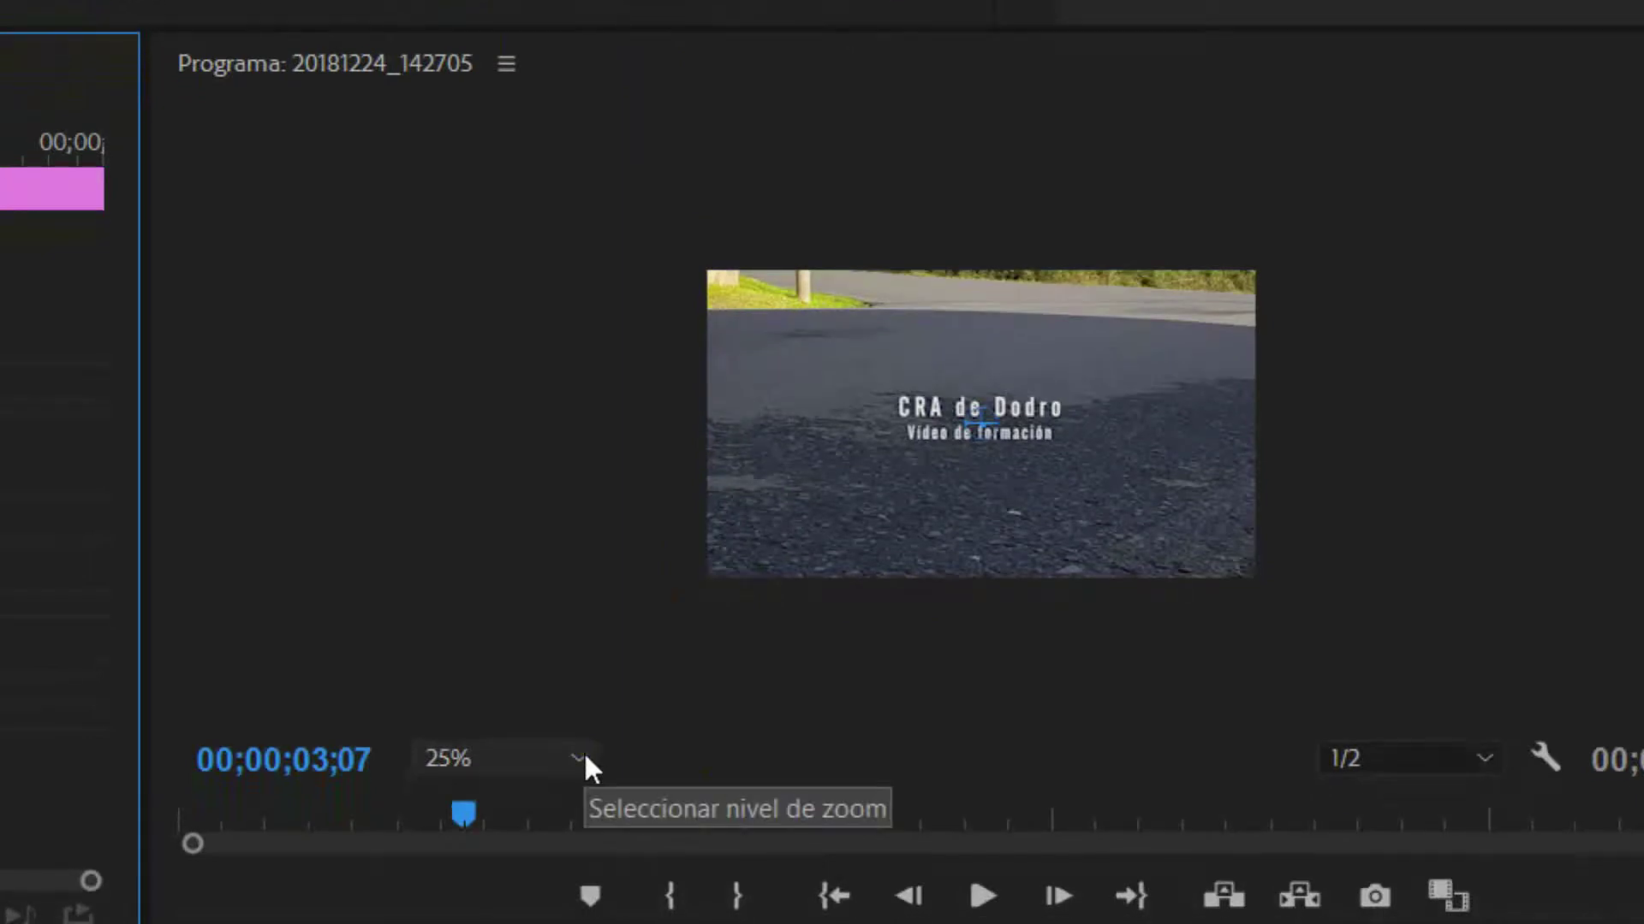
left_click(581, 759)
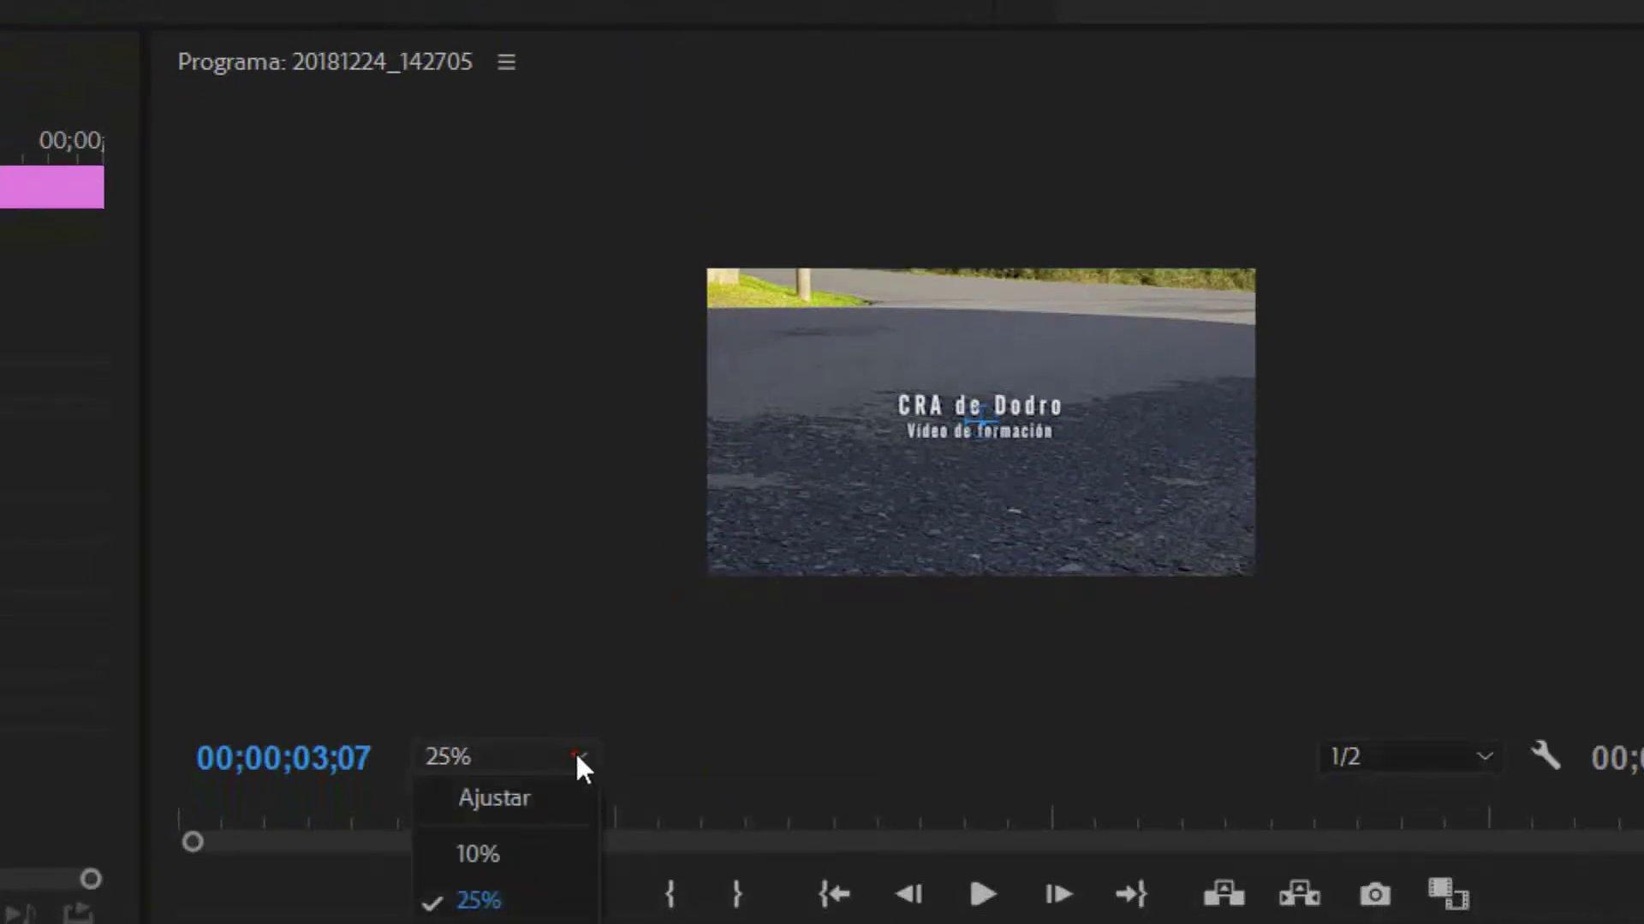
left_click(505, 786)
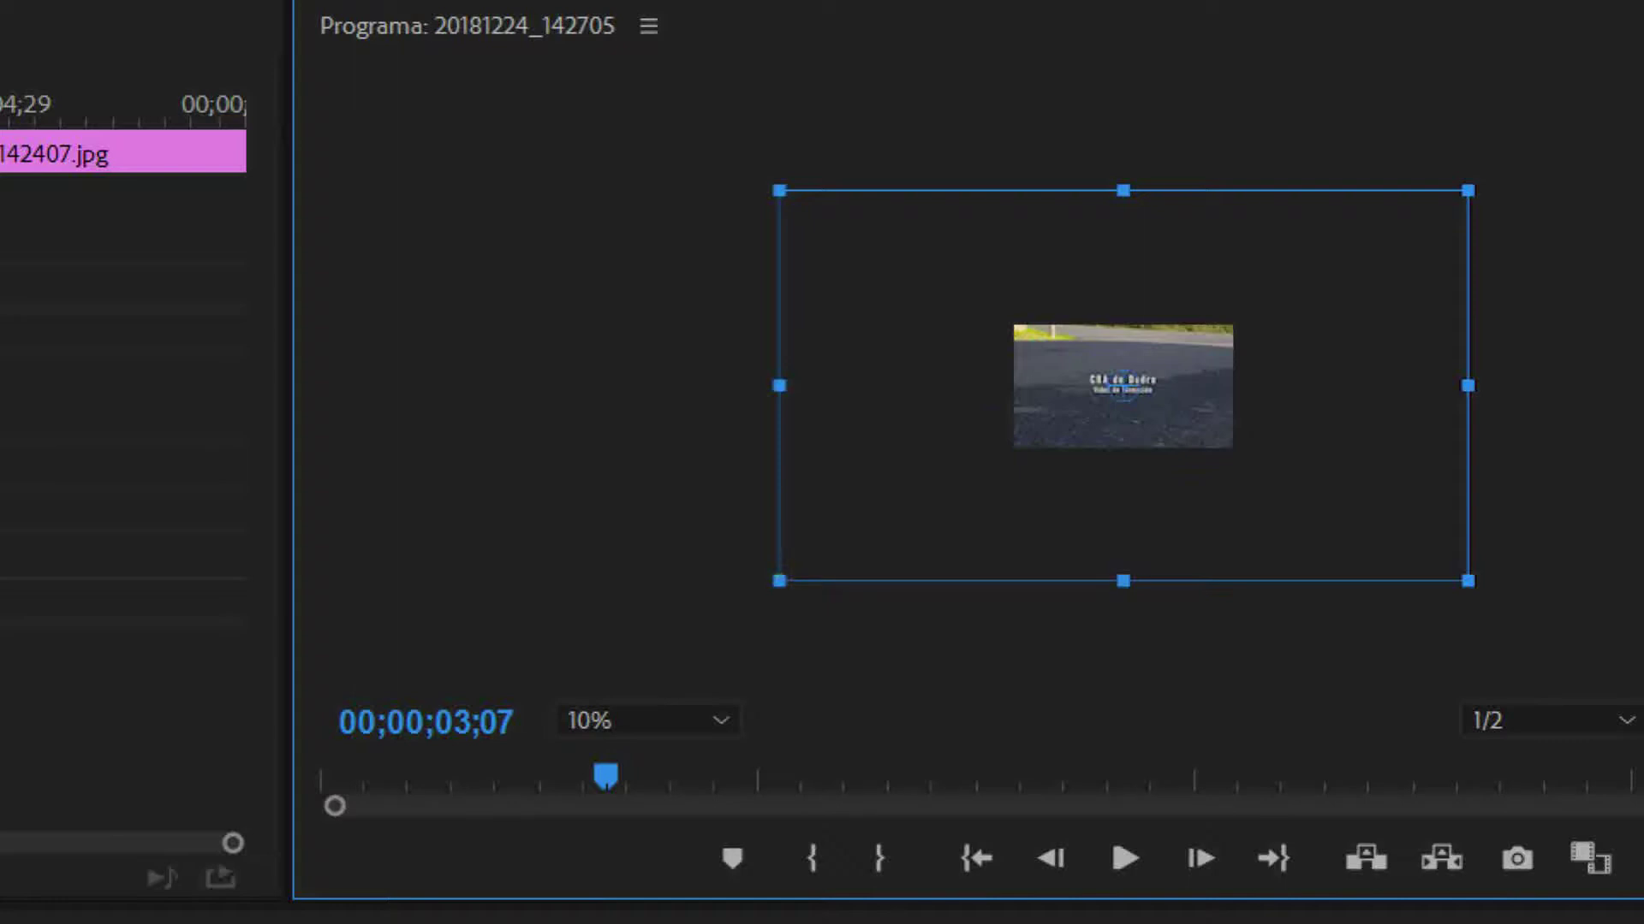
Step: Scale the photo down to about 33.4 so it slightly overfills the video frame, and restore the program monitor zoom to Ajustar
left_click_drag(778, 580, 991, 461)
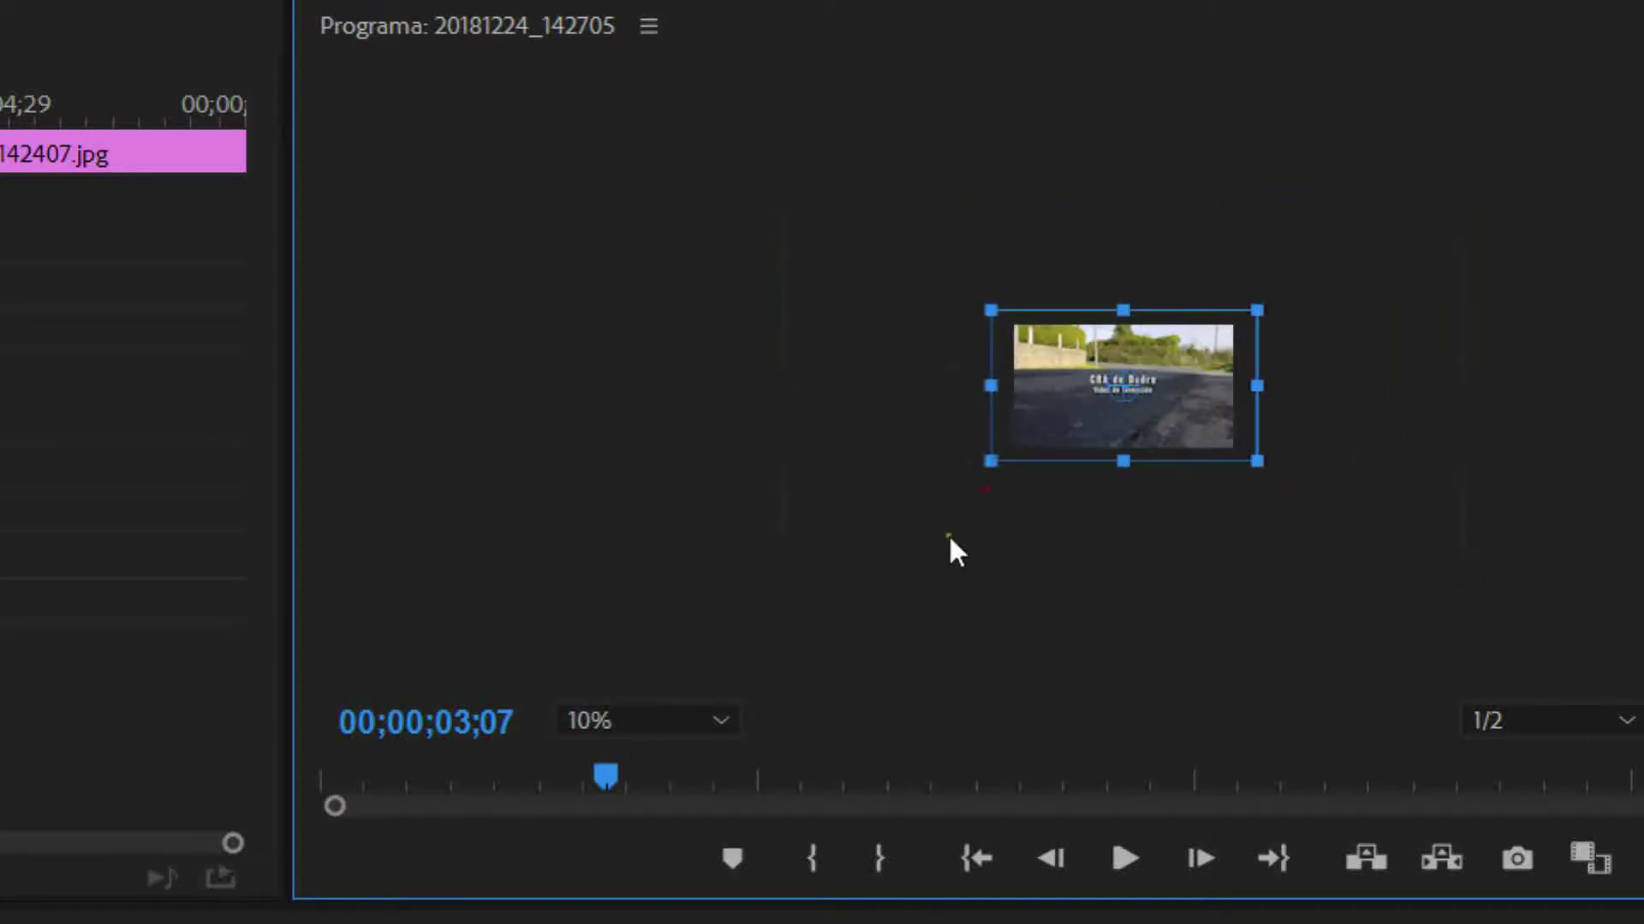
left_click(719, 721)
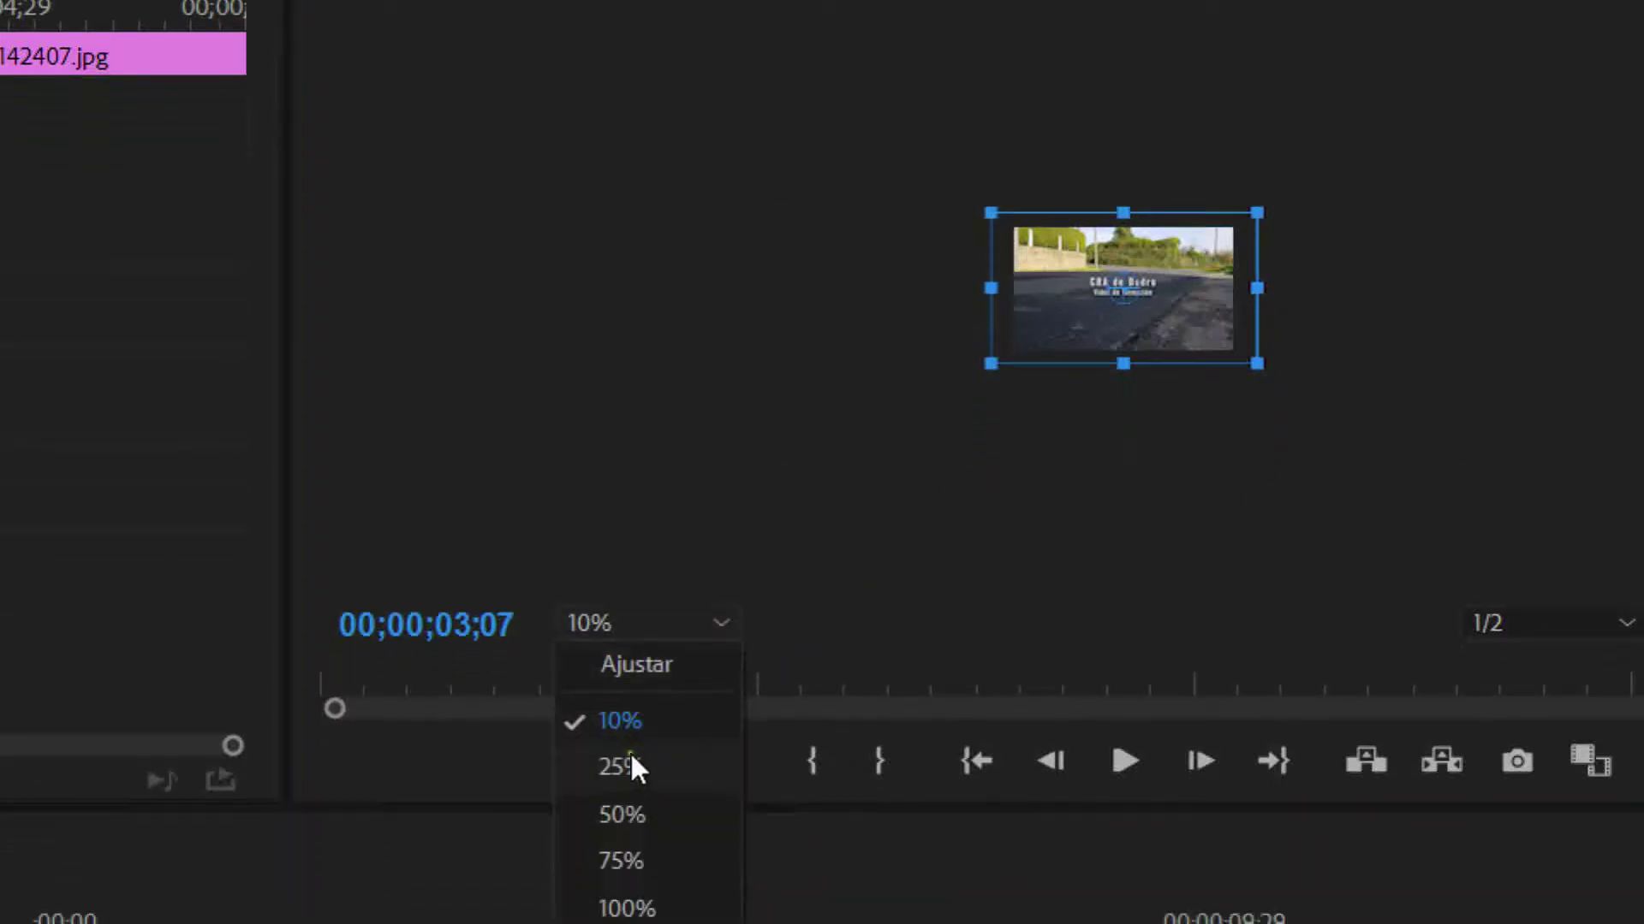
left_click(635, 861)
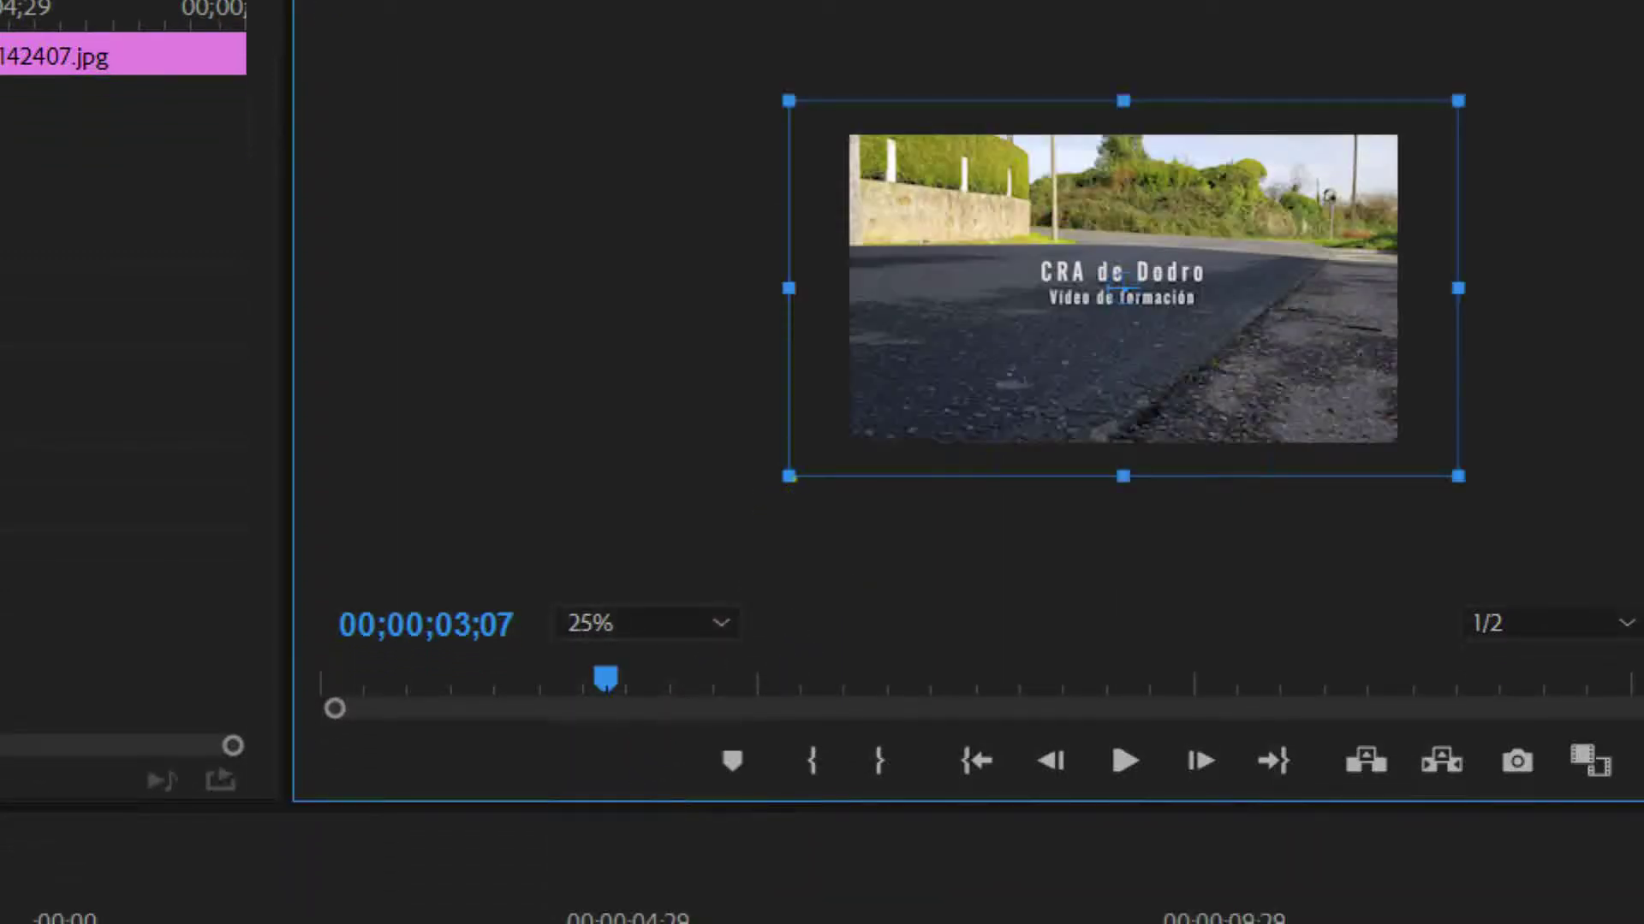
left_click_drag(789, 476, 832, 452)
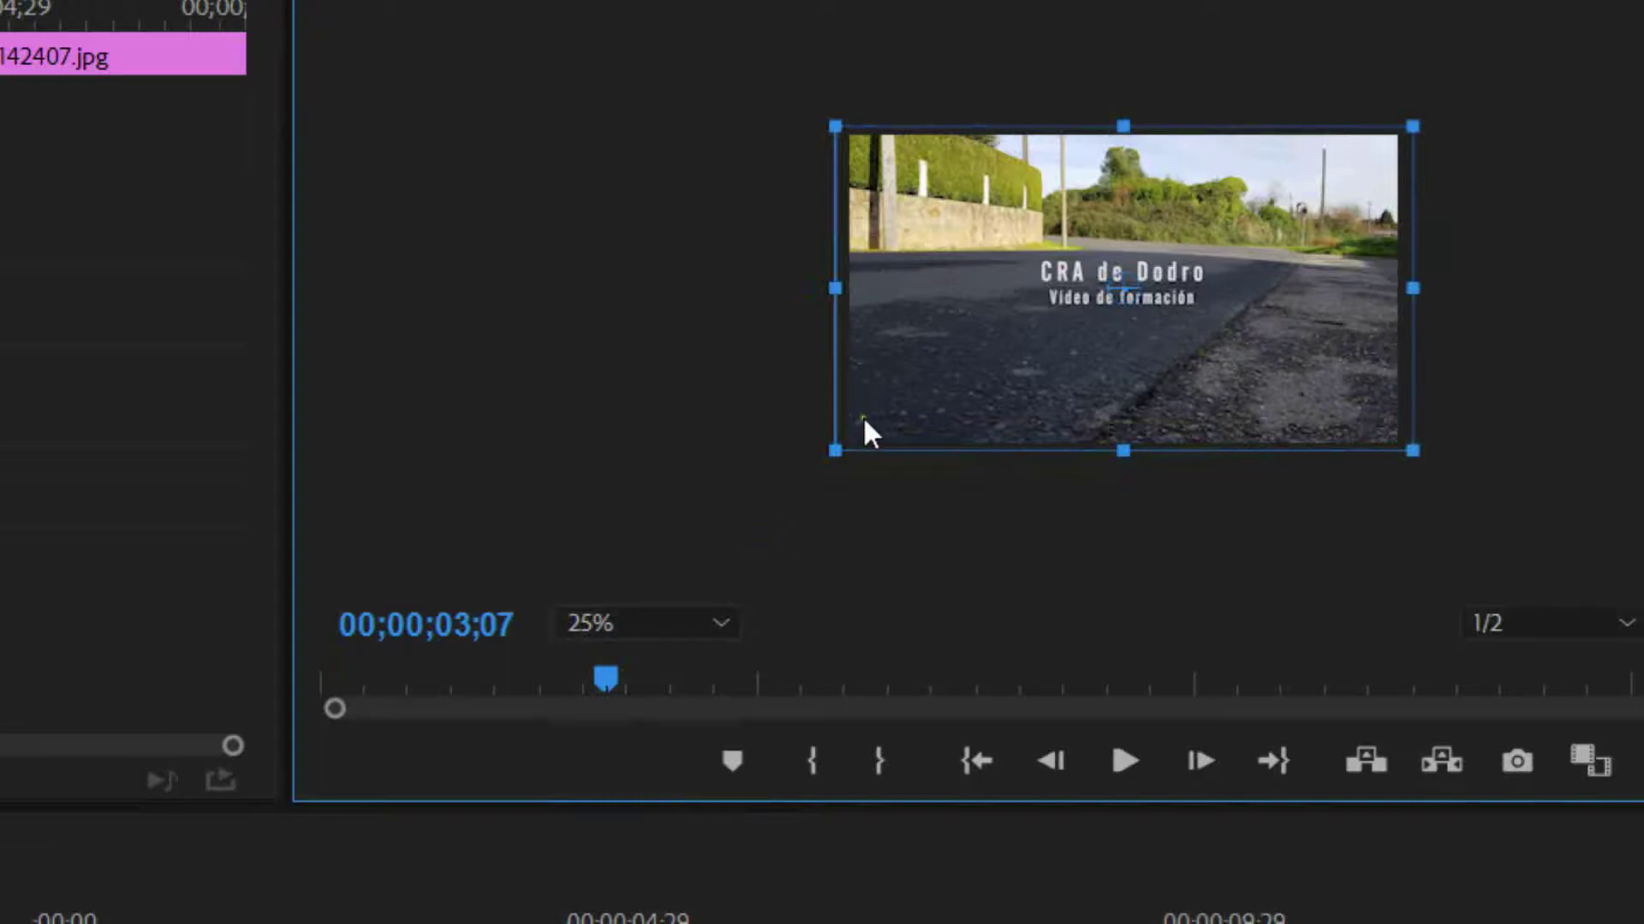
left_click_drag(841, 440, 899, 389)
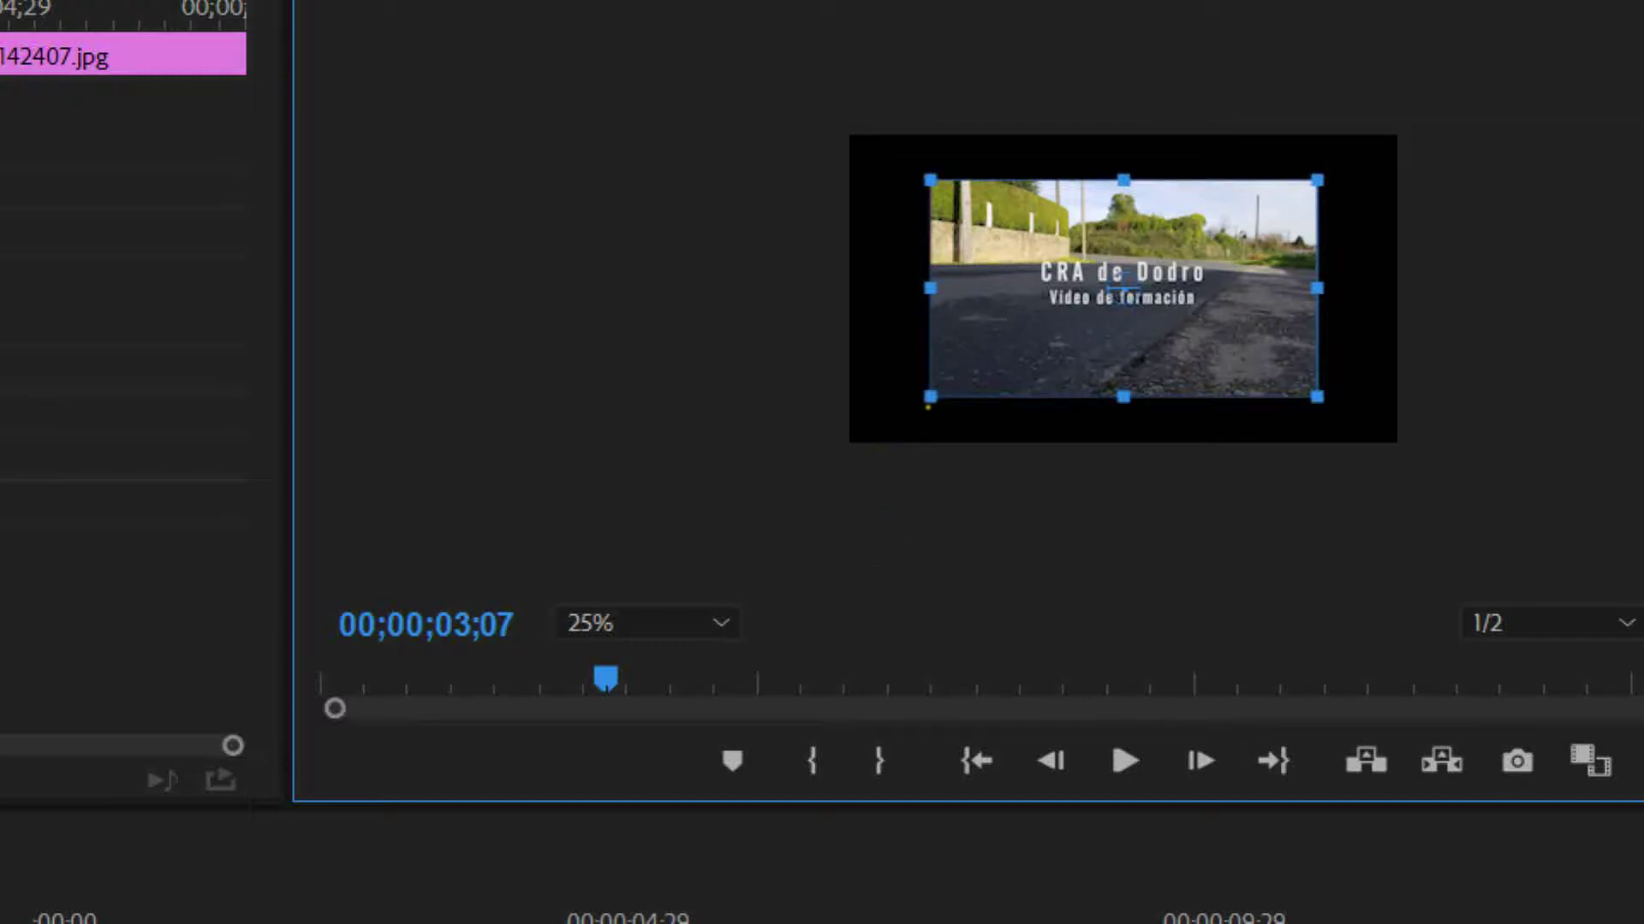
left_click_drag(930, 404, 829, 457)
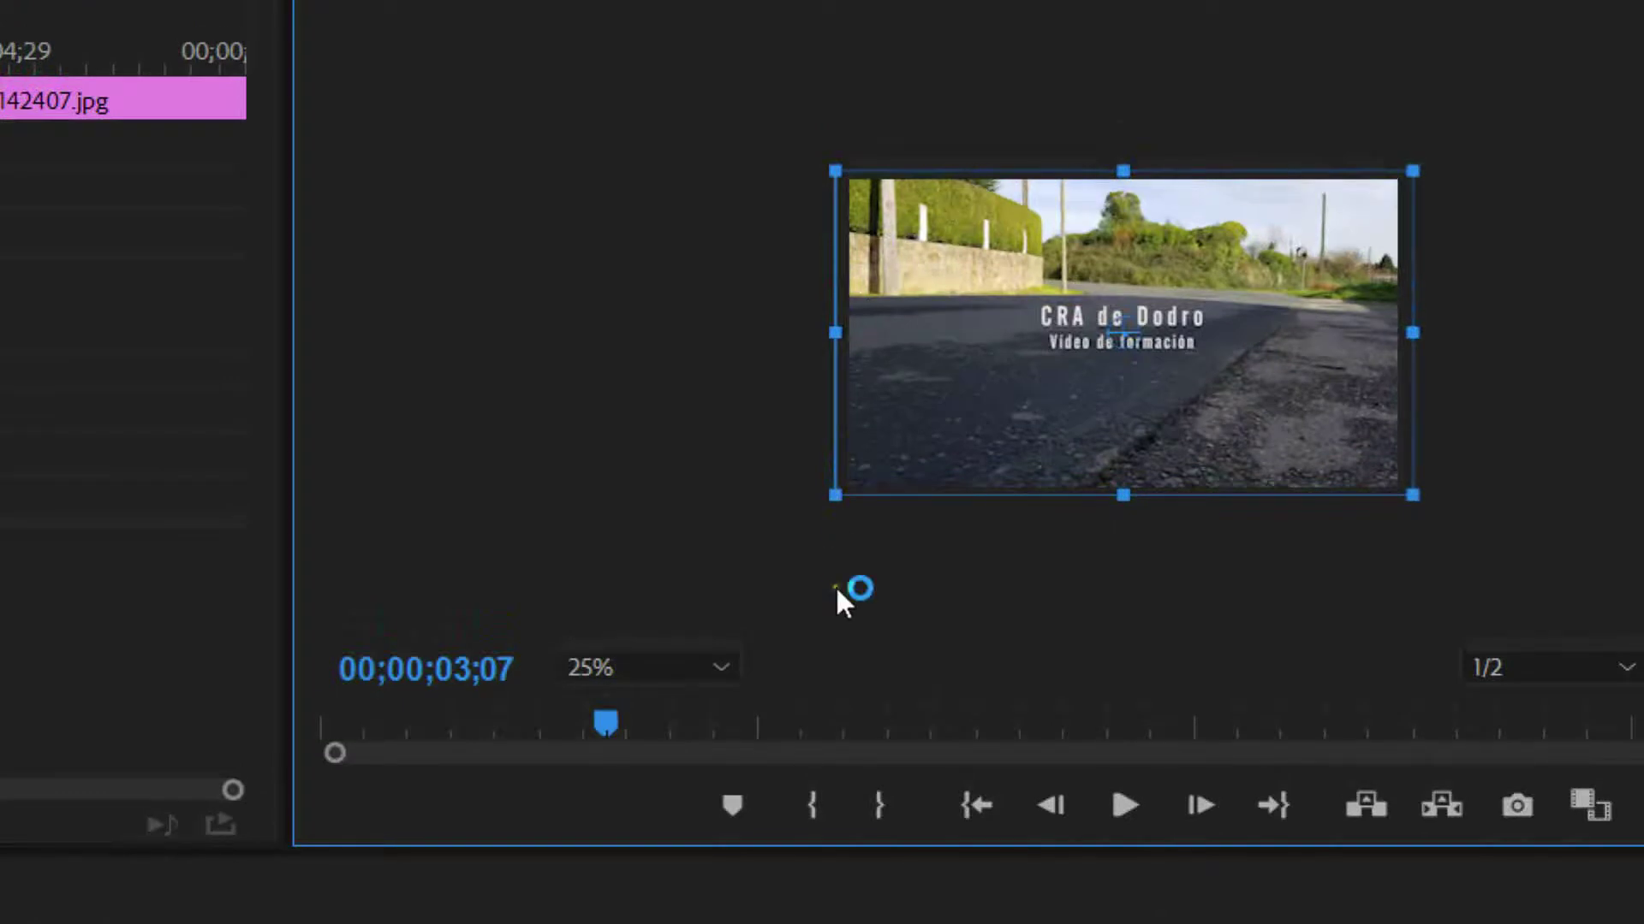
left_click(720, 668)
left_click(661, 709)
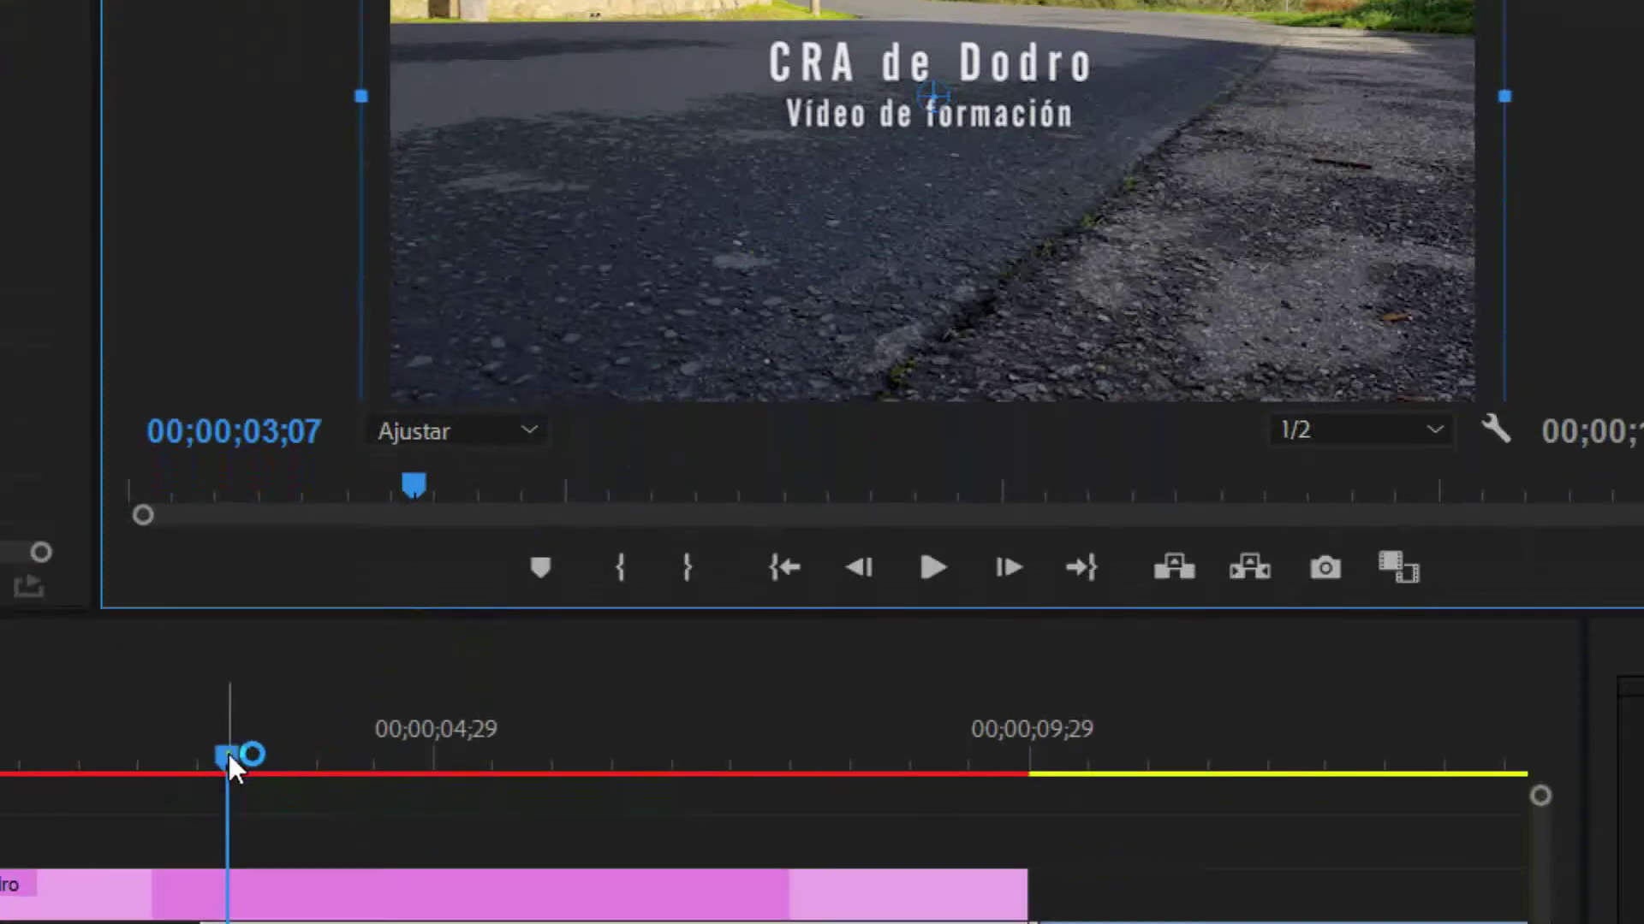
Step: Delete the existing Escala keyframe near the start of the photo clip
left_click_drag(228, 753, 623, 751)
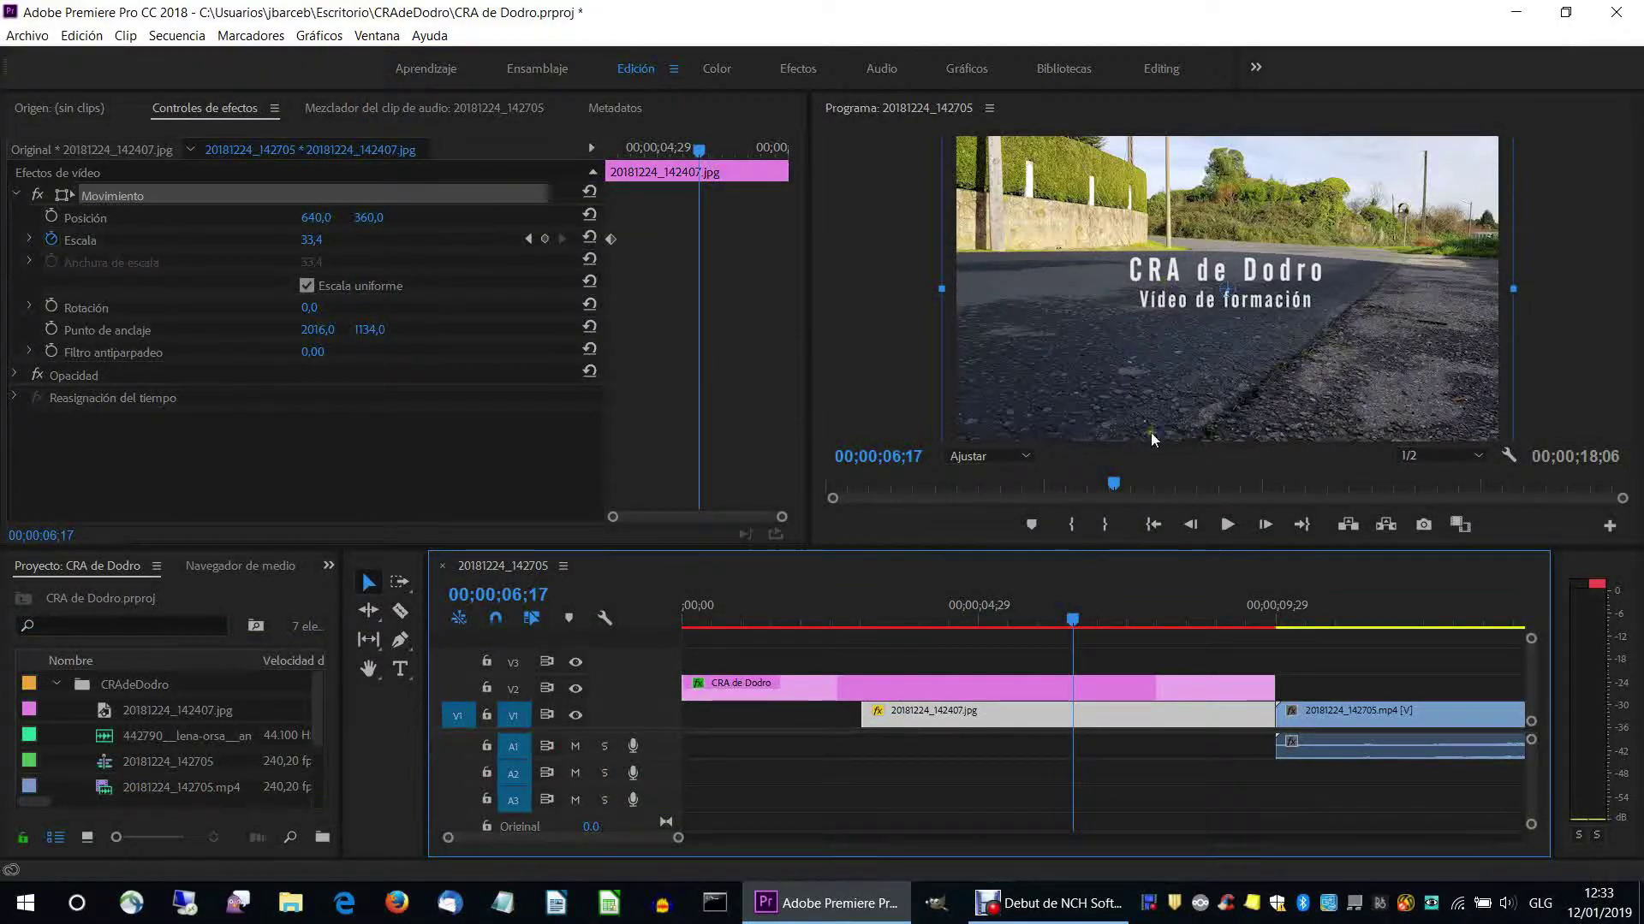
left_click_drag(958, 625, 904, 625)
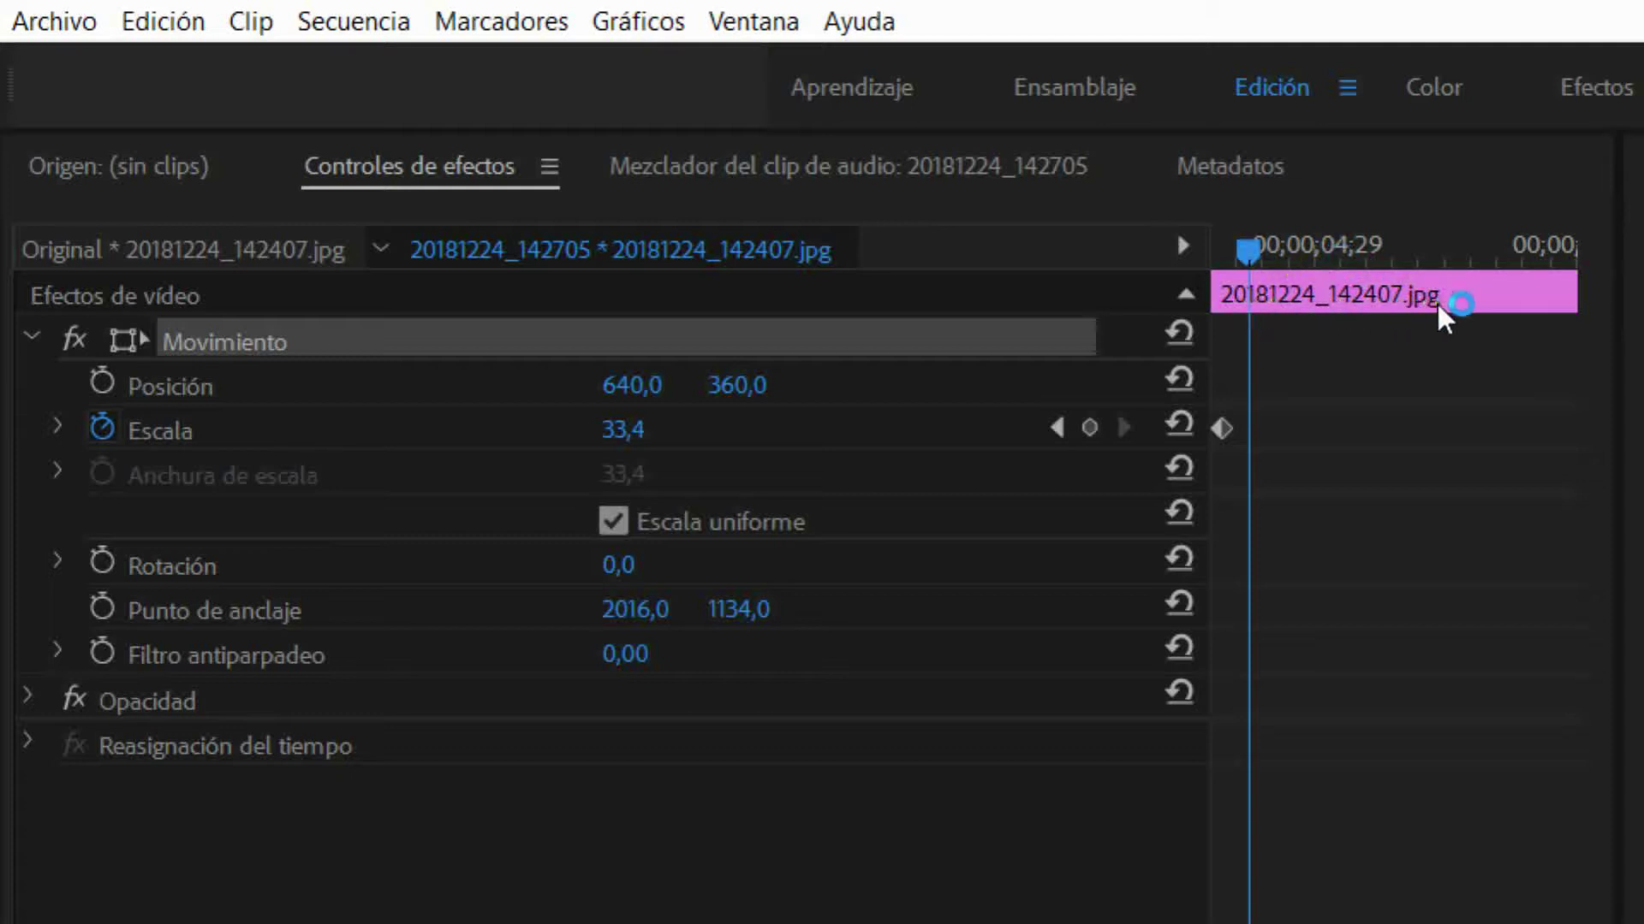
left_click_drag(1251, 258, 1193, 275)
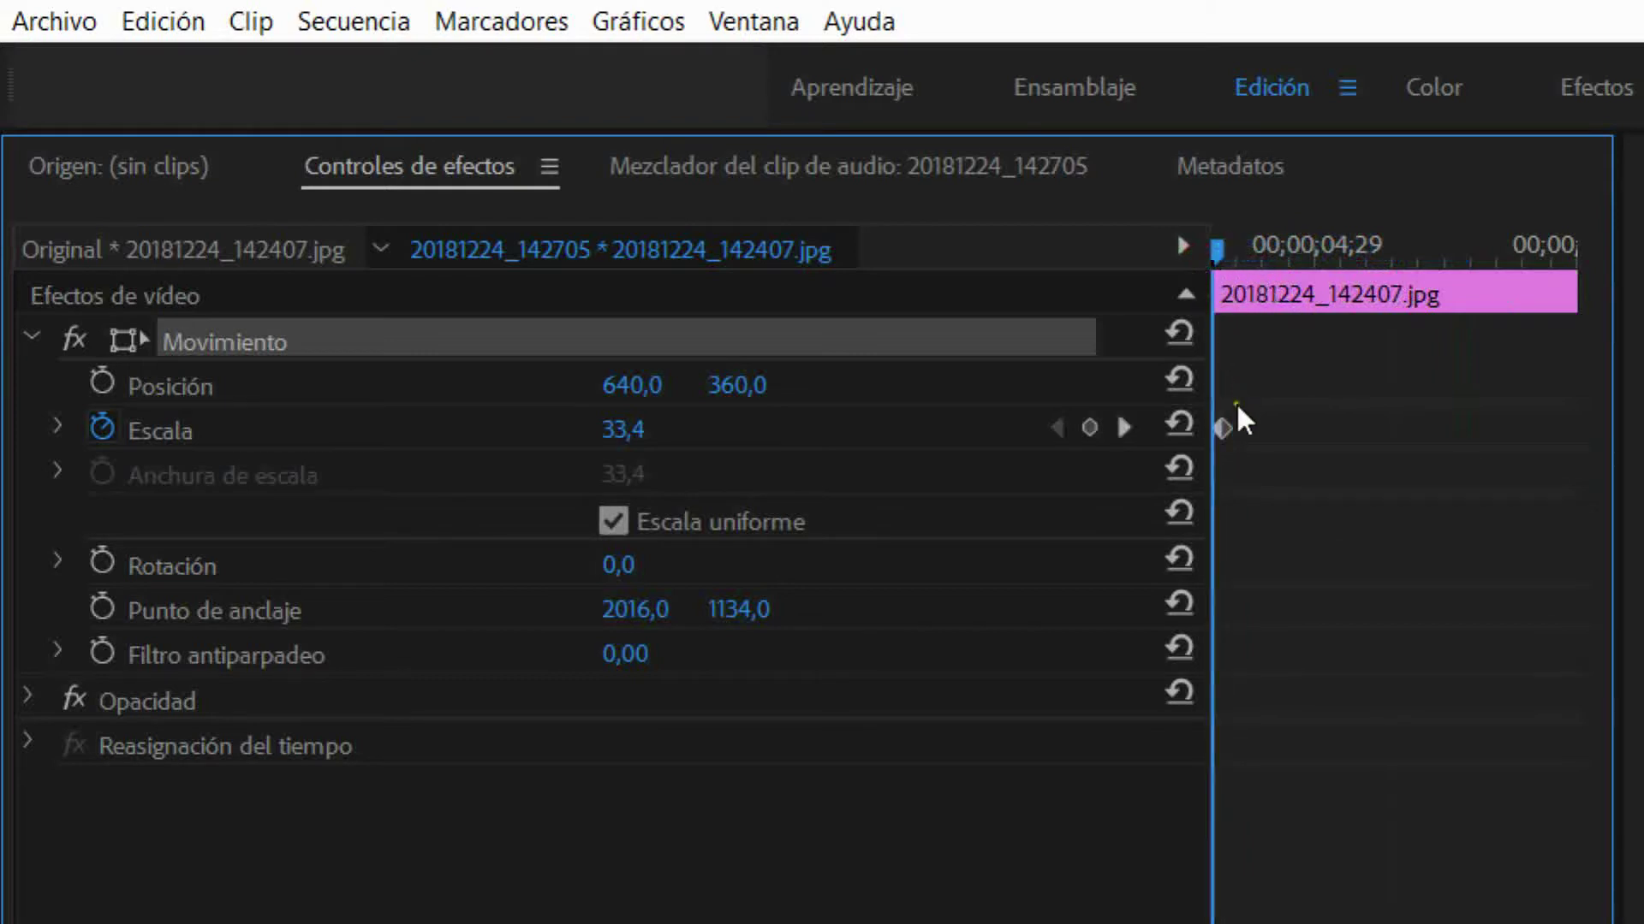
right_click(1222, 426)
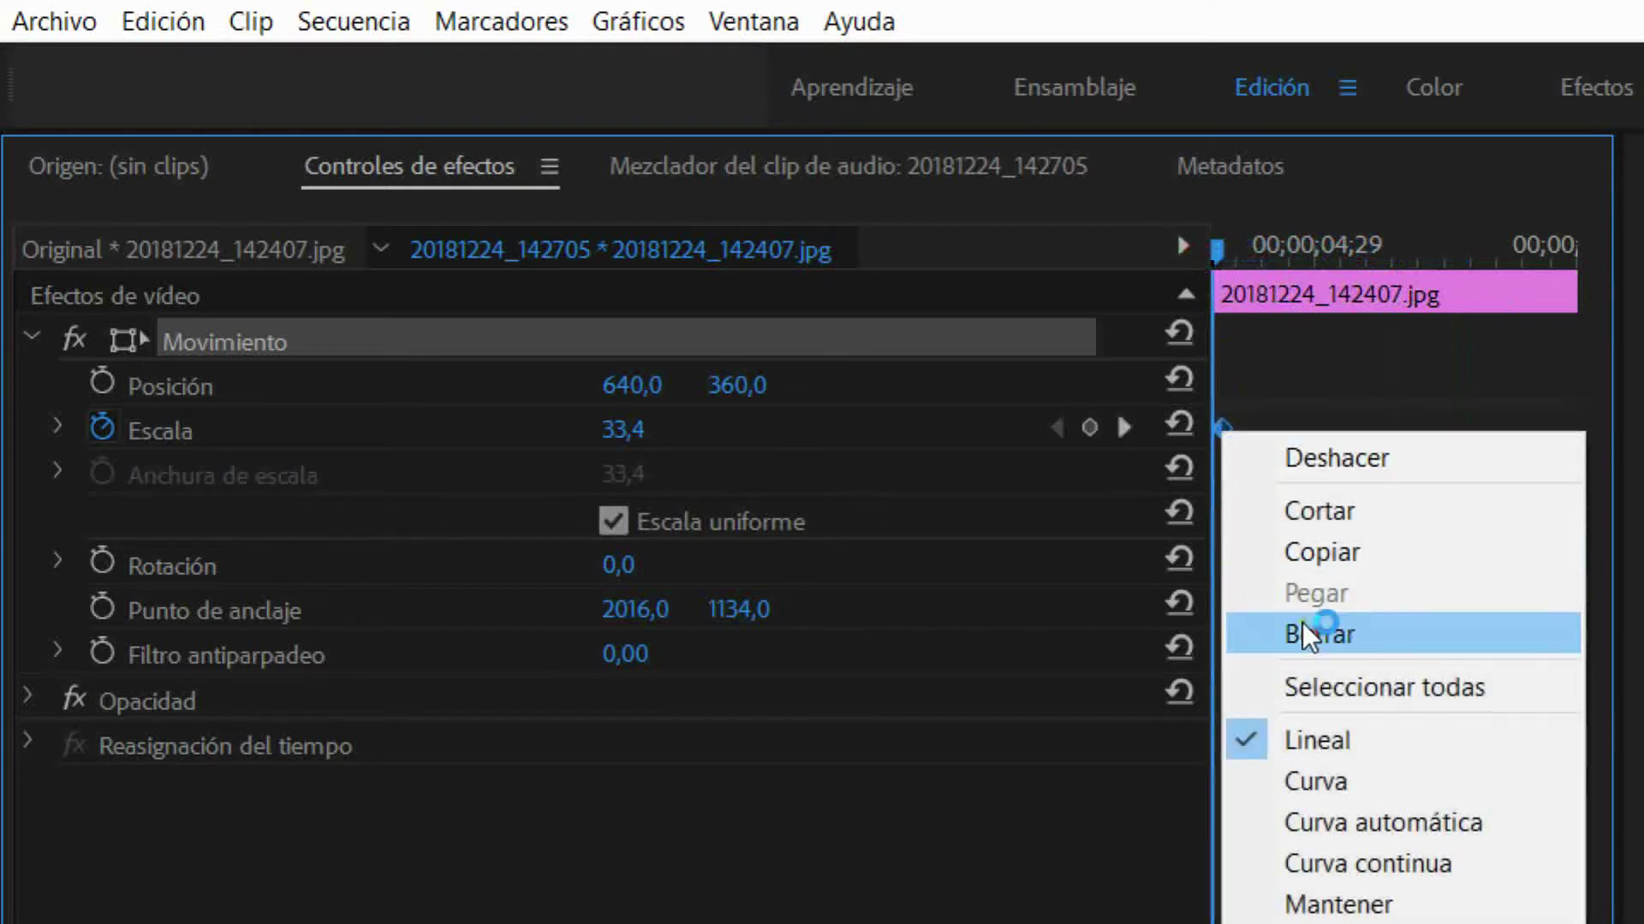
left_click(1318, 634)
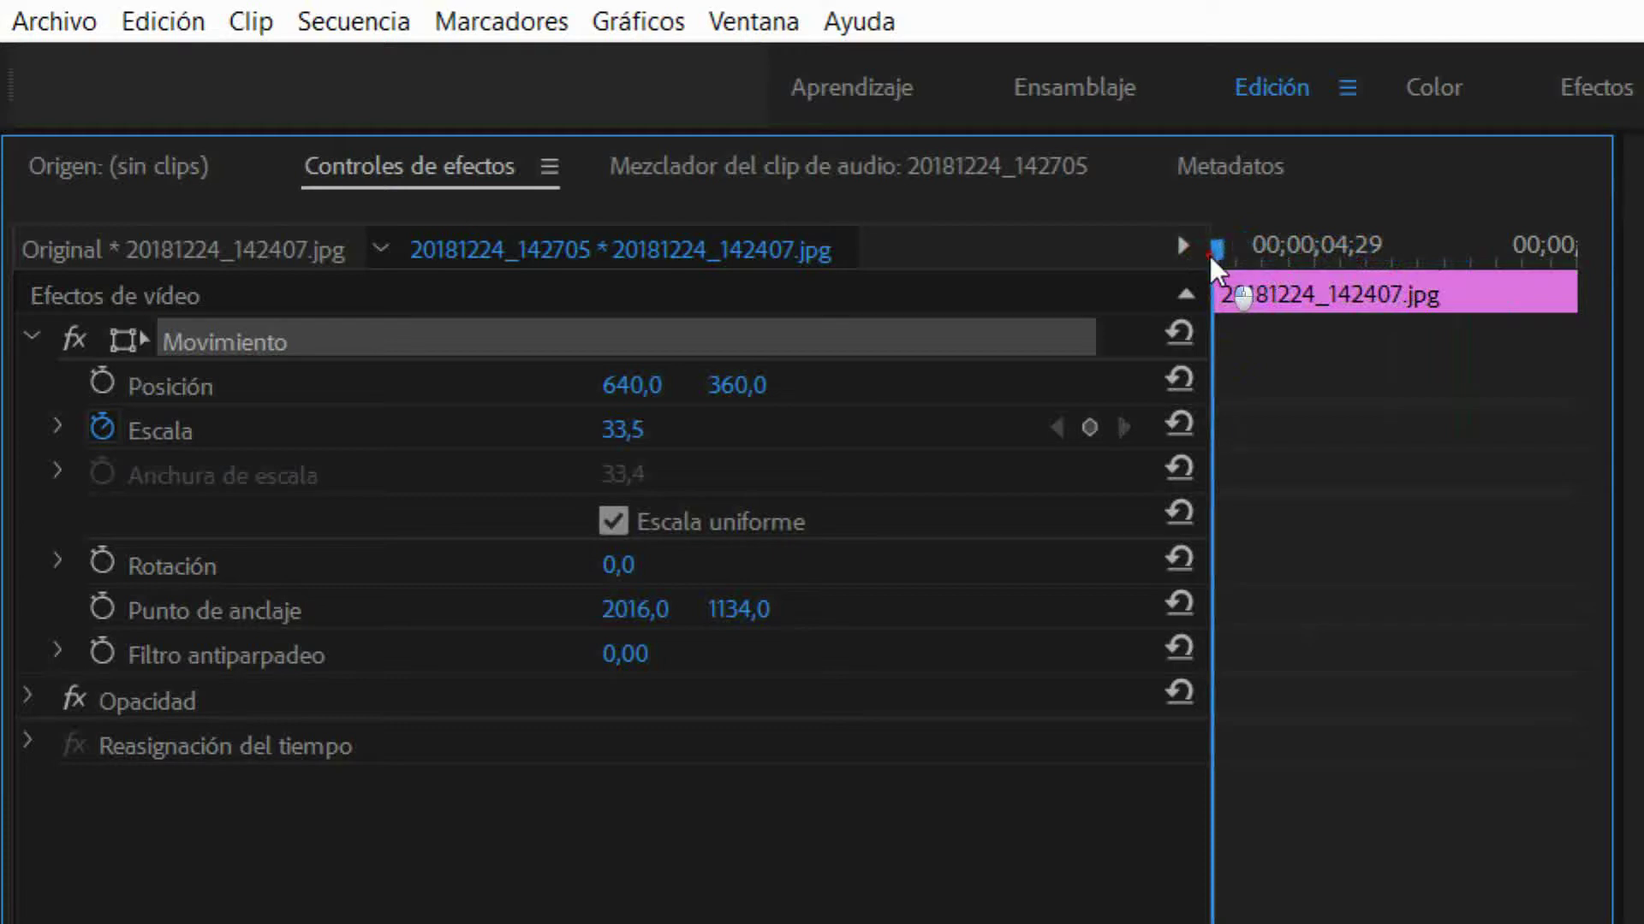
Step: Restart the Escala animation with a keyframe of 33.5 at the photo clip's start, 00;00;03;00
left_click_drag(1224, 256, 1199, 250)
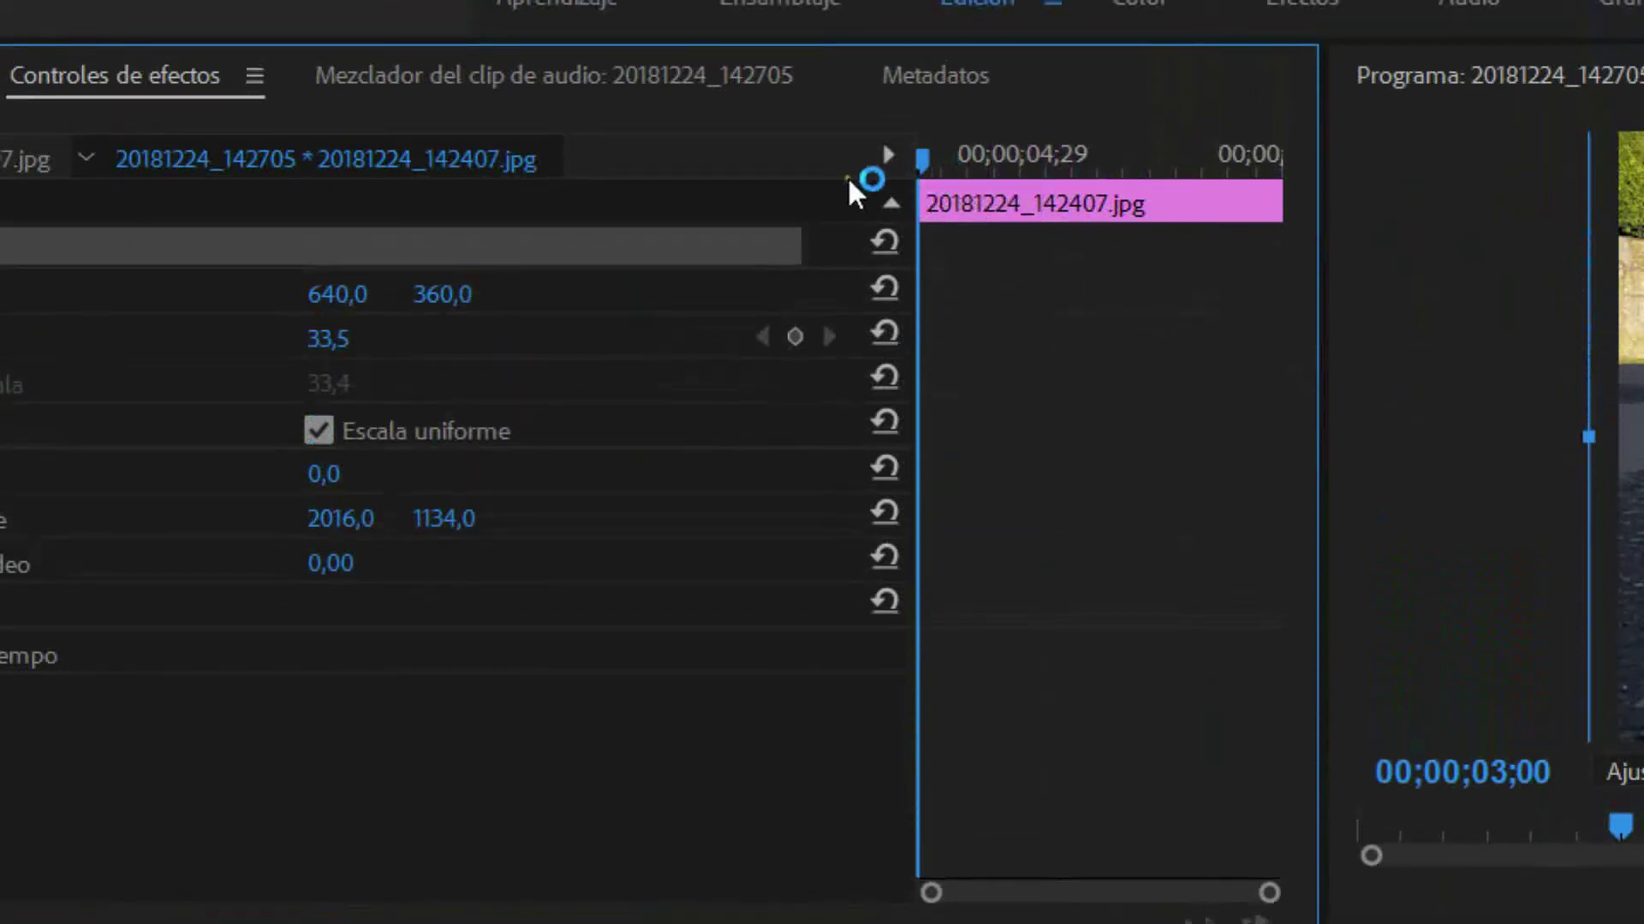
left_click(145, 342)
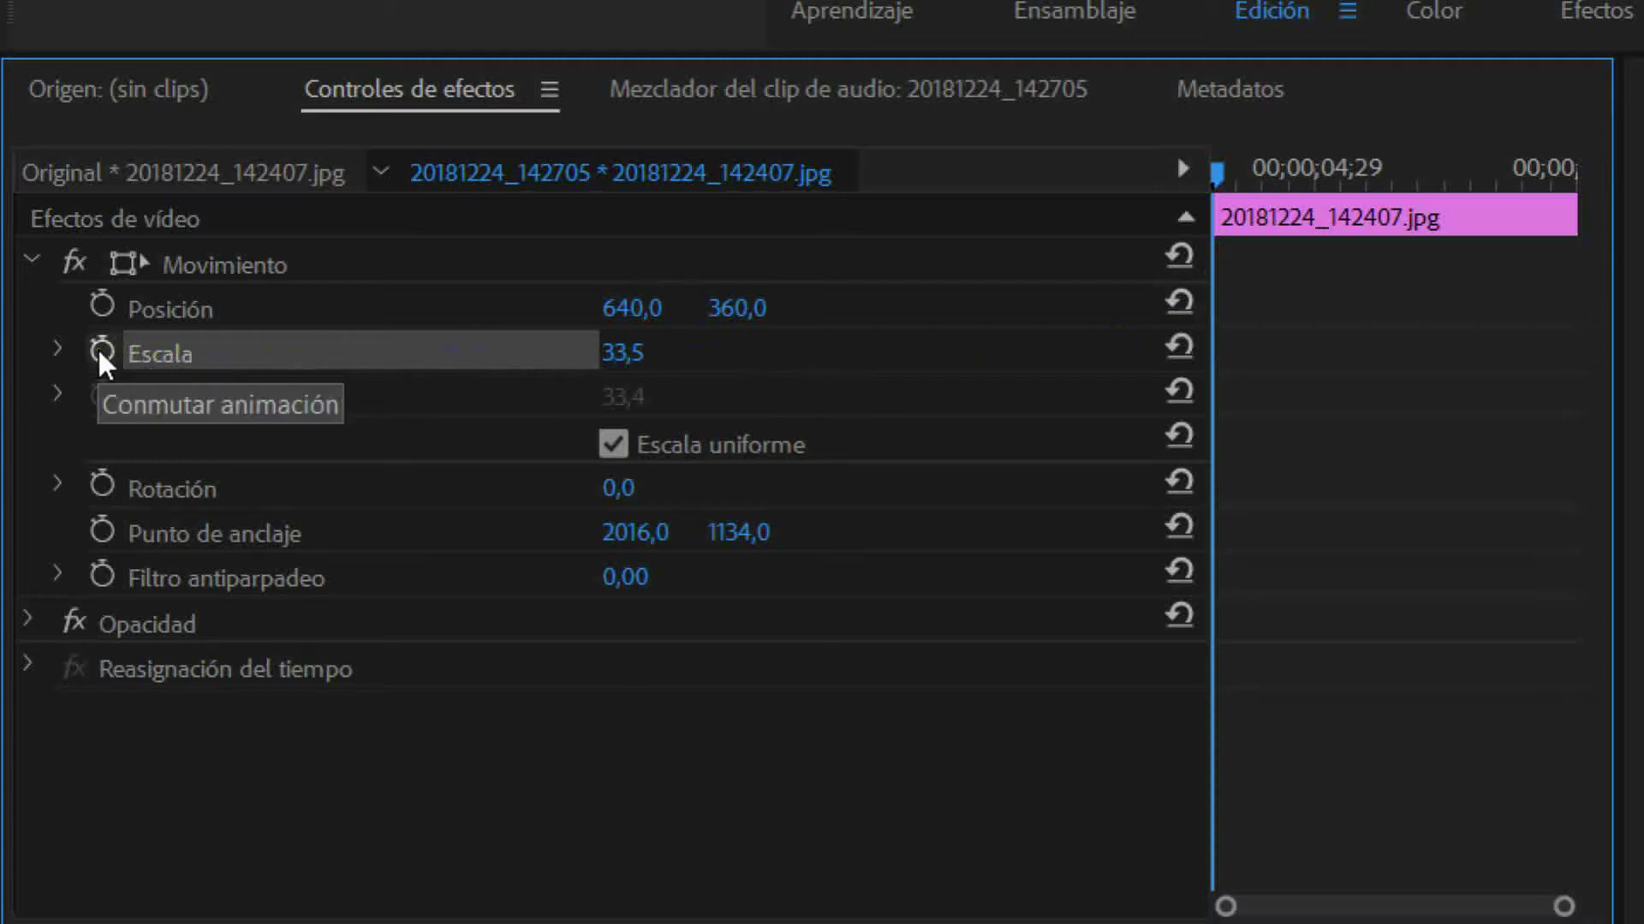
left_click(120, 351)
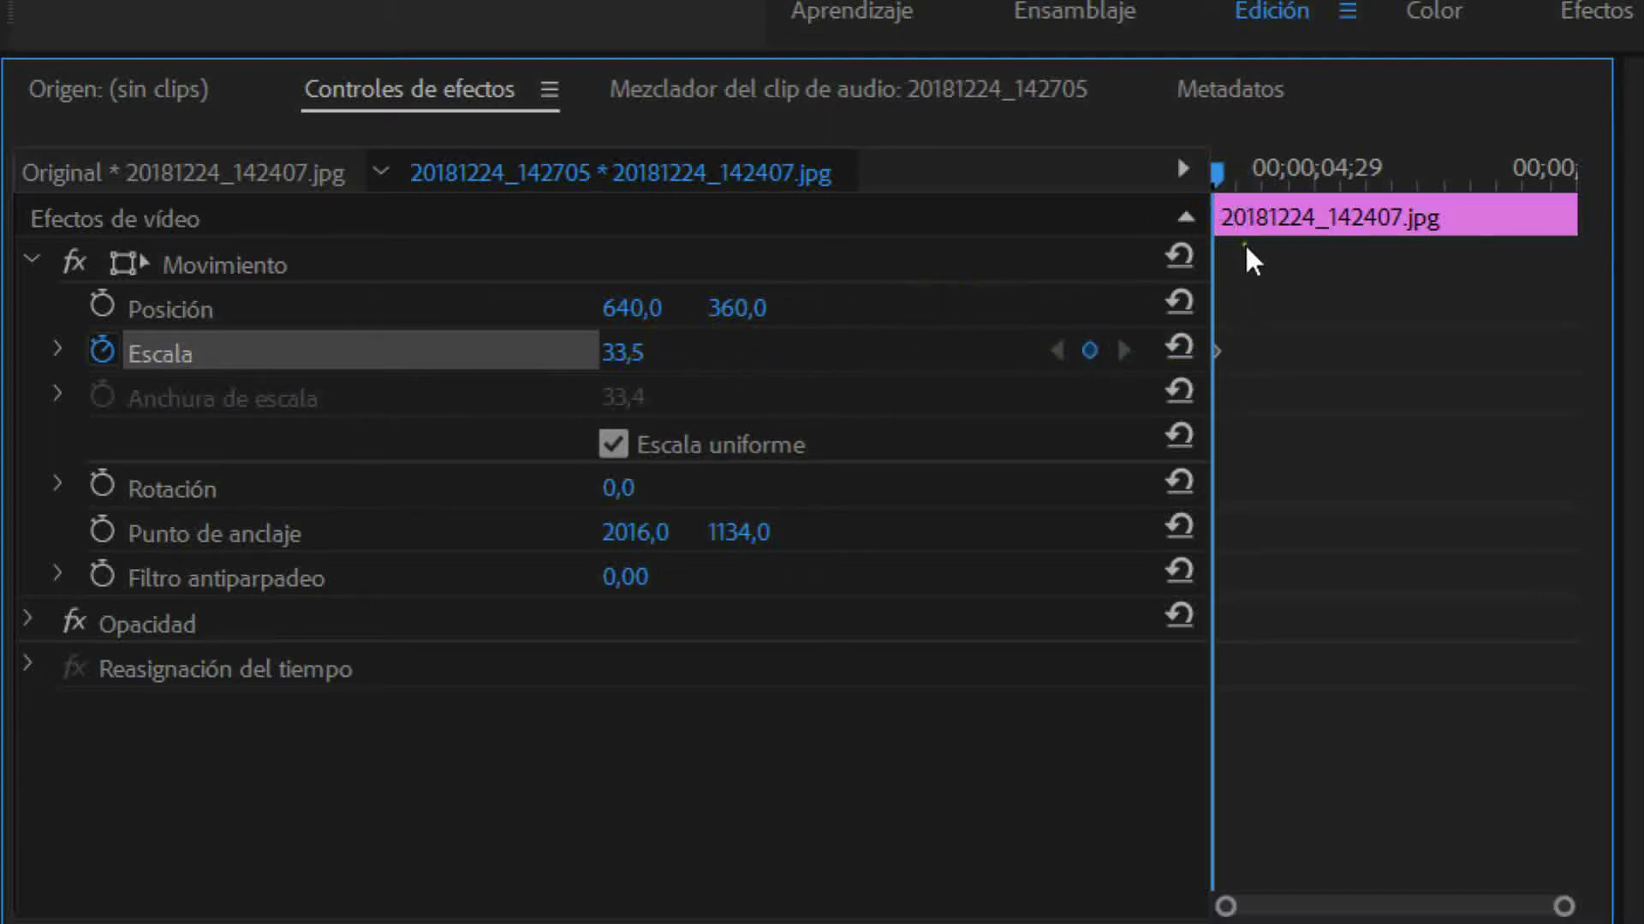
Step: Add an Escala keyframe of 80 at the end of the photo clip
left_click_drag(1219, 172, 1569, 178)
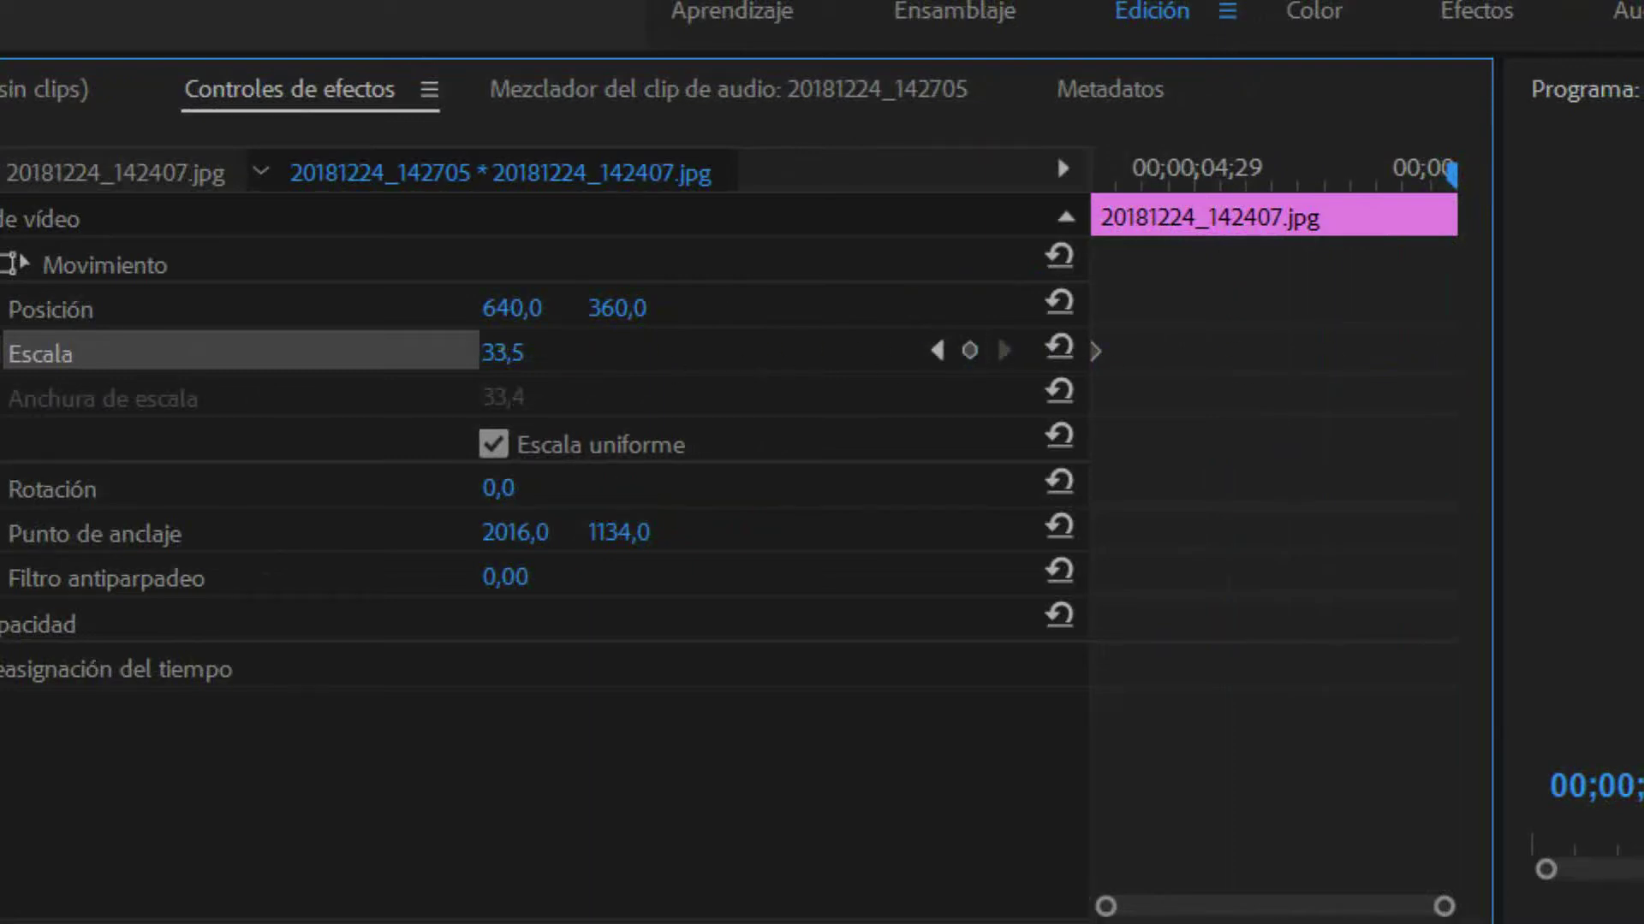
left_click(502, 352)
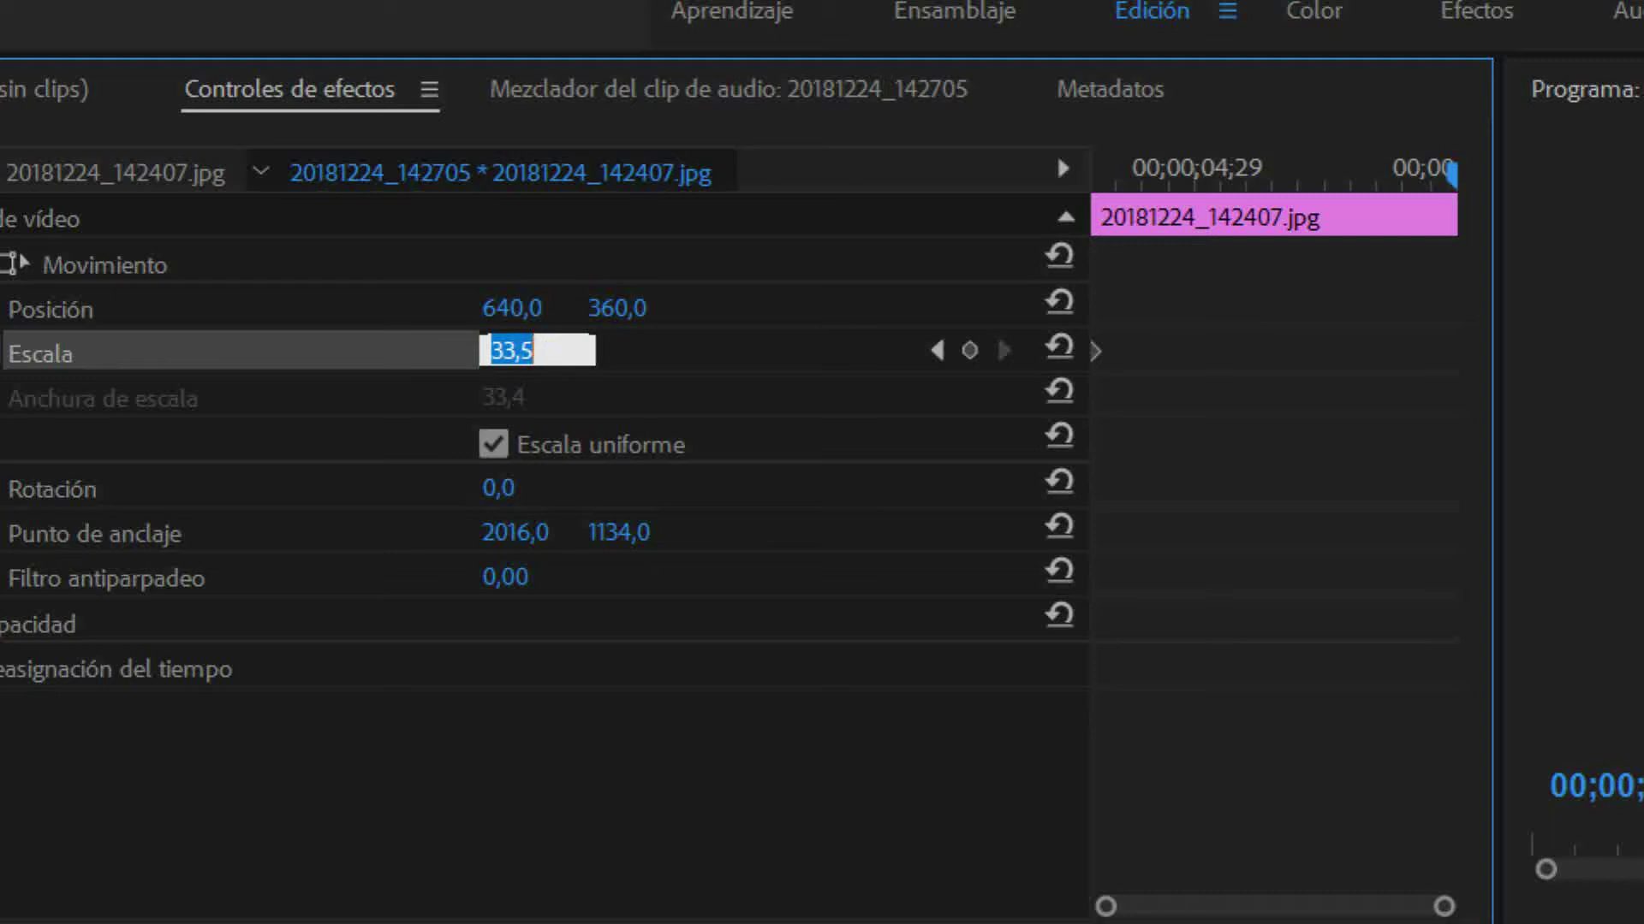
type("80")
key("Return")
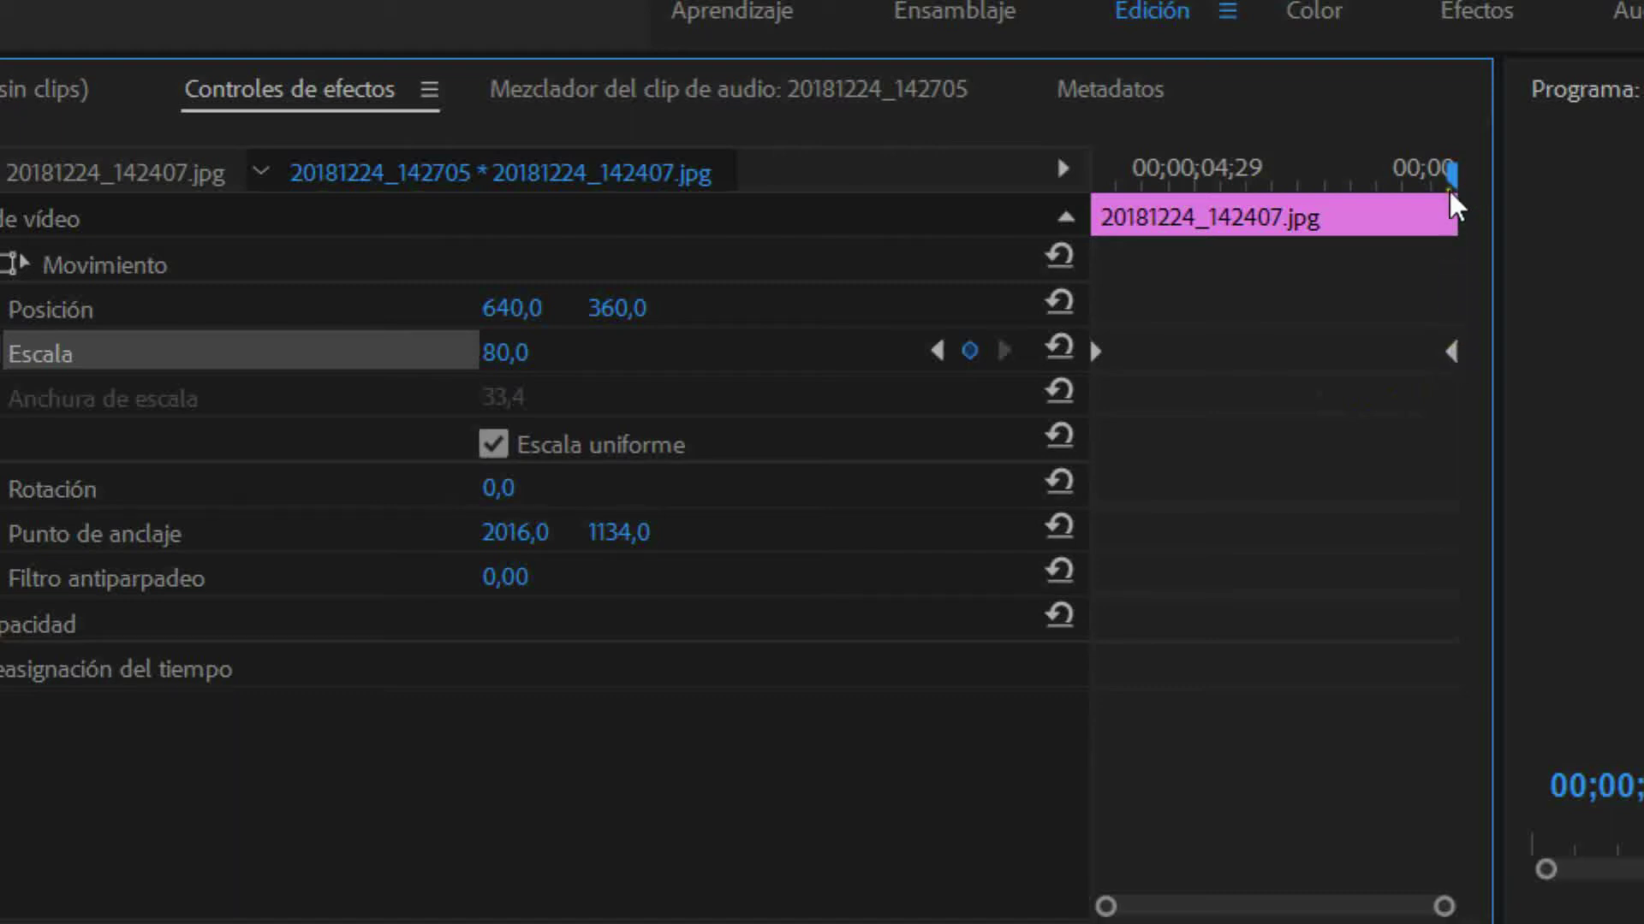
Step: Scrub through the photo's zoom animation, and play the sequence from its beginning
left_click_drag(1456, 178, 1091, 176)
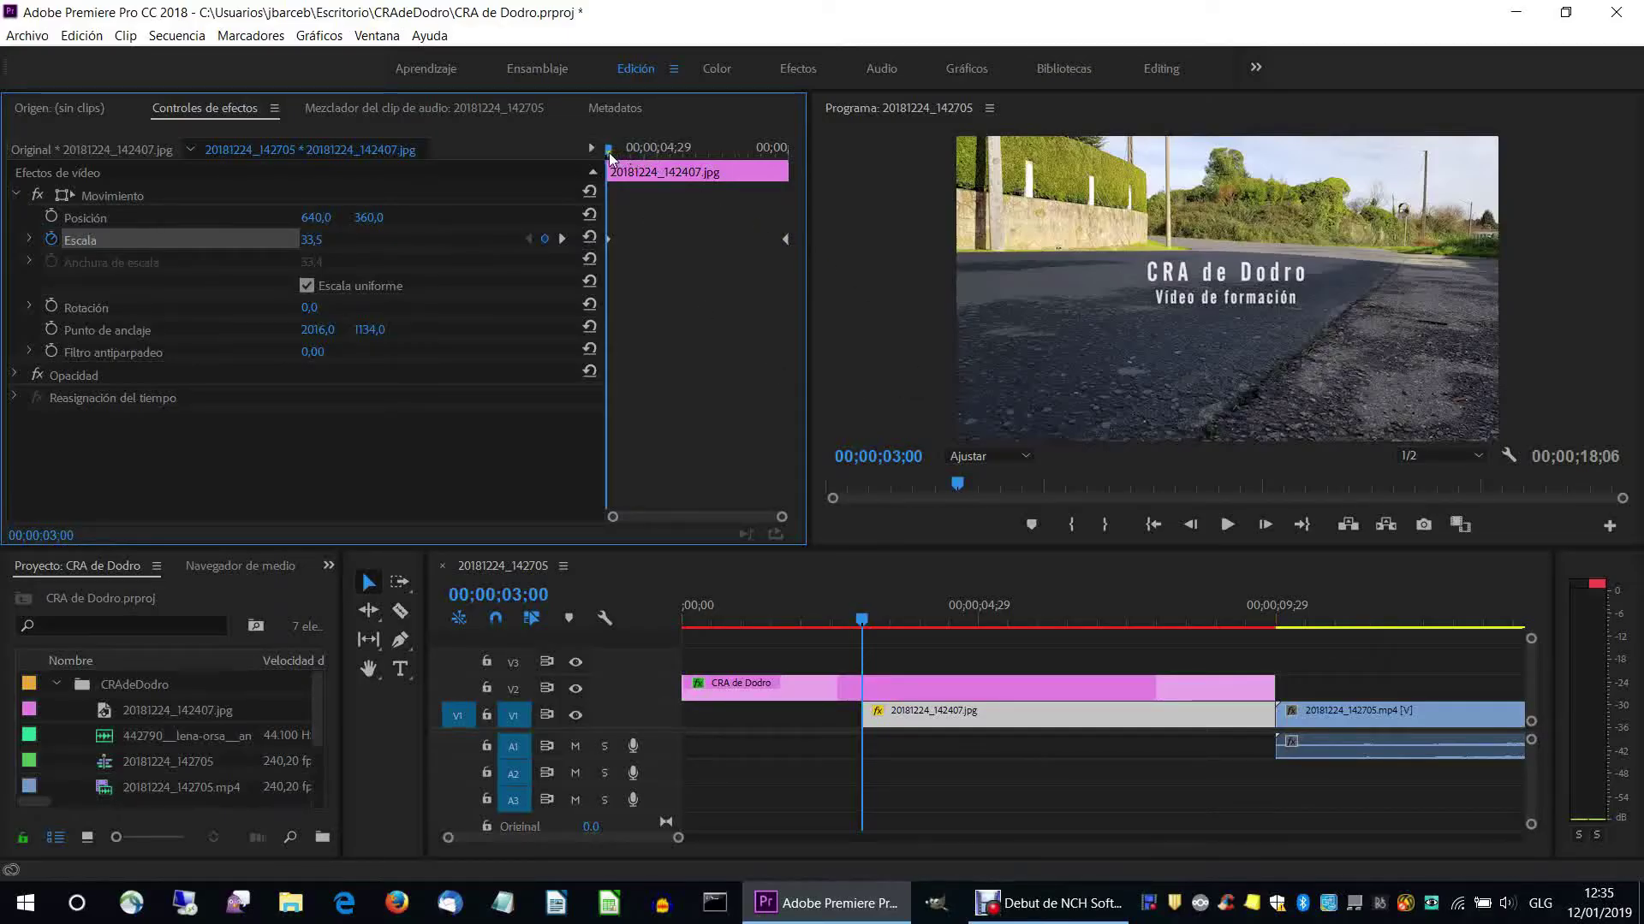
mouse_move(609, 152)
left_mouse_down()
mouse_move(781, 155)
mouse_move(610, 149)
left_mouse_up()
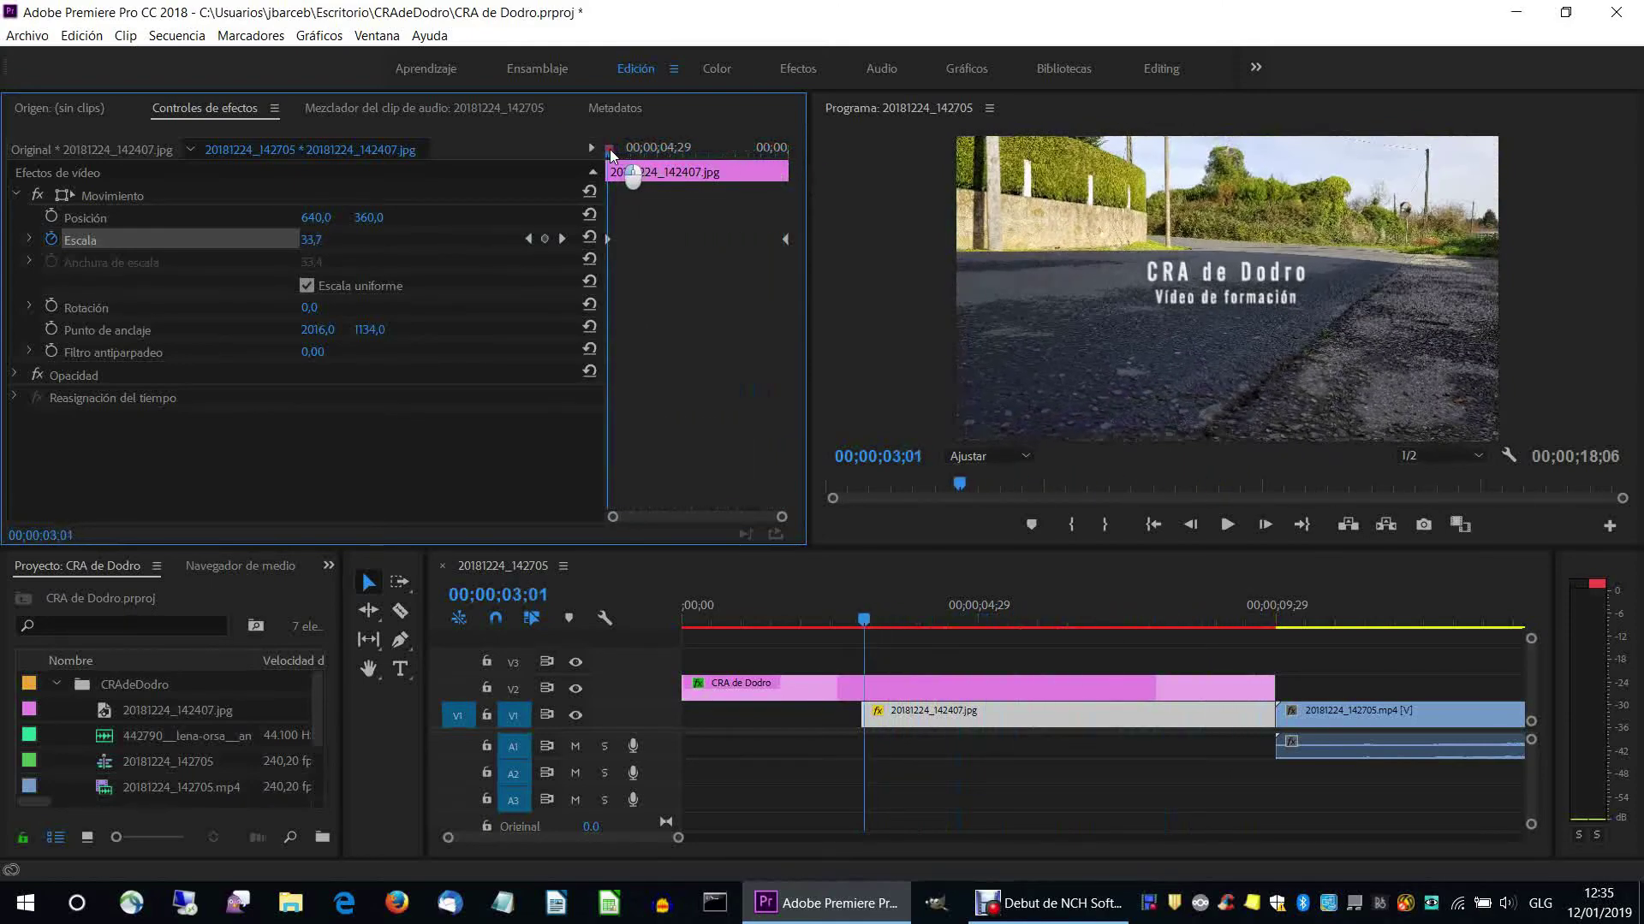
left_click_drag(614, 148, 776, 147)
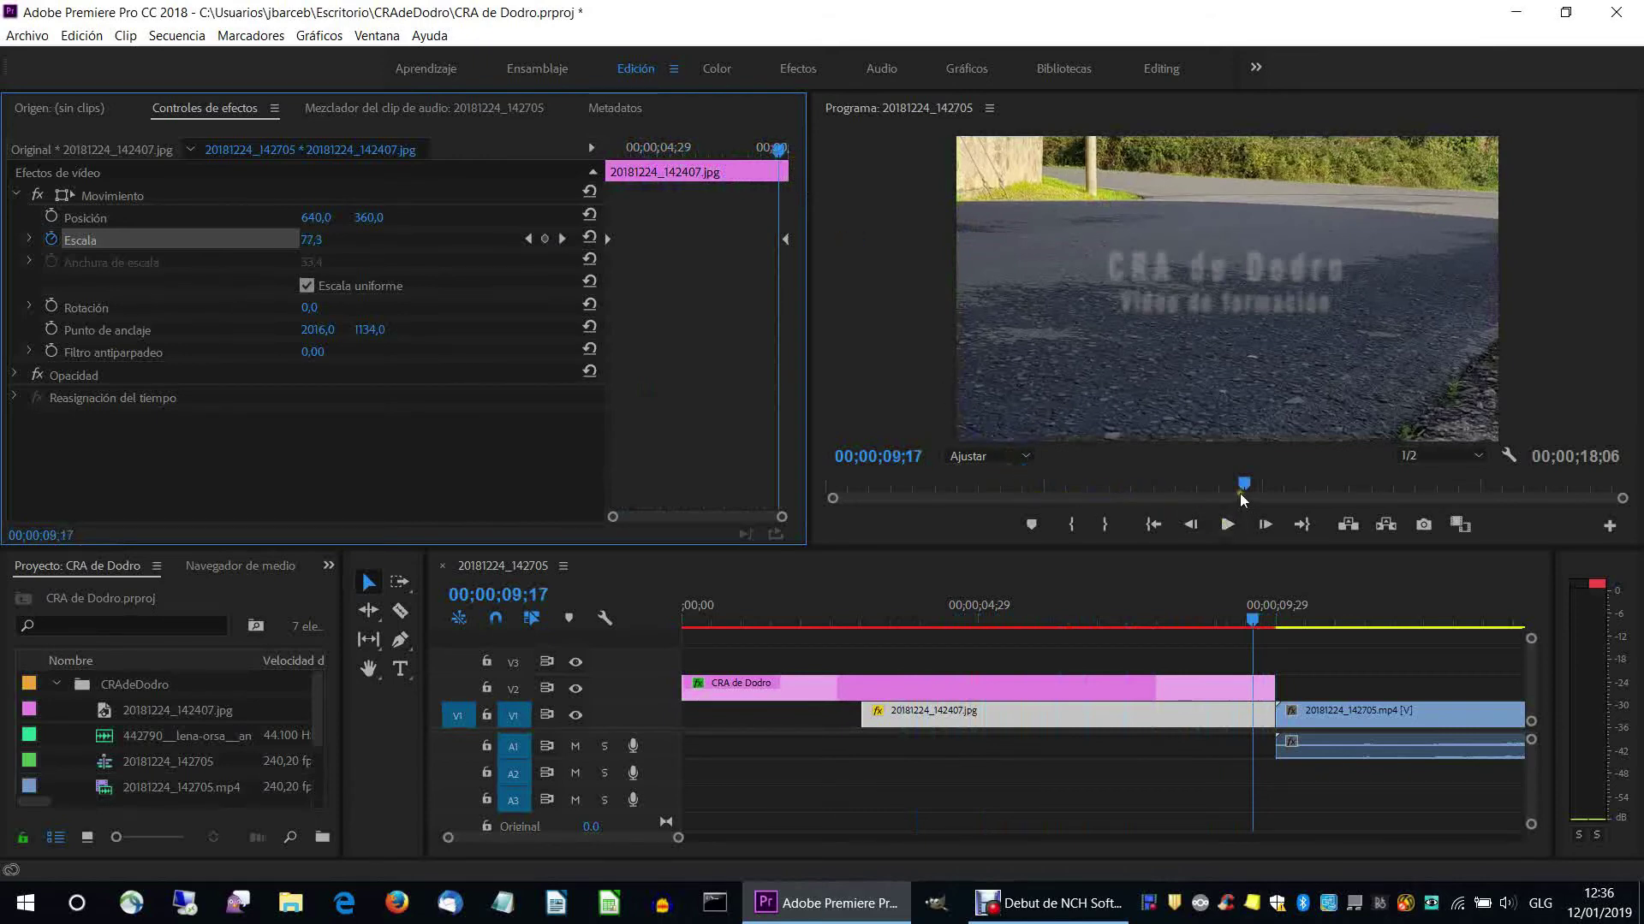
left_click(1251, 621)
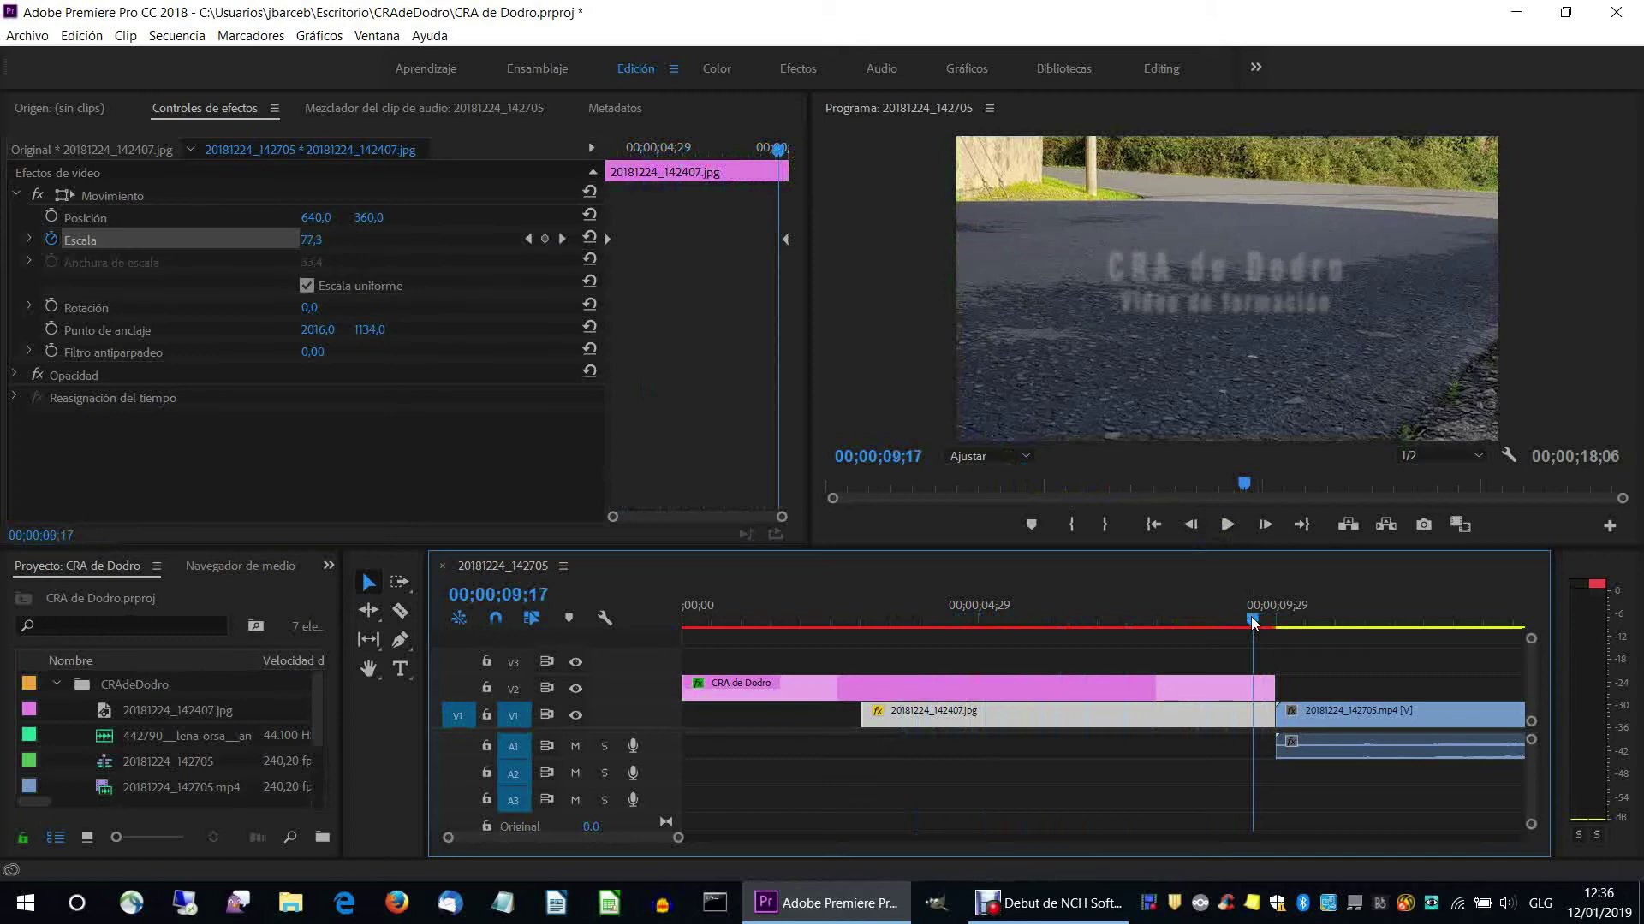
key("Home")
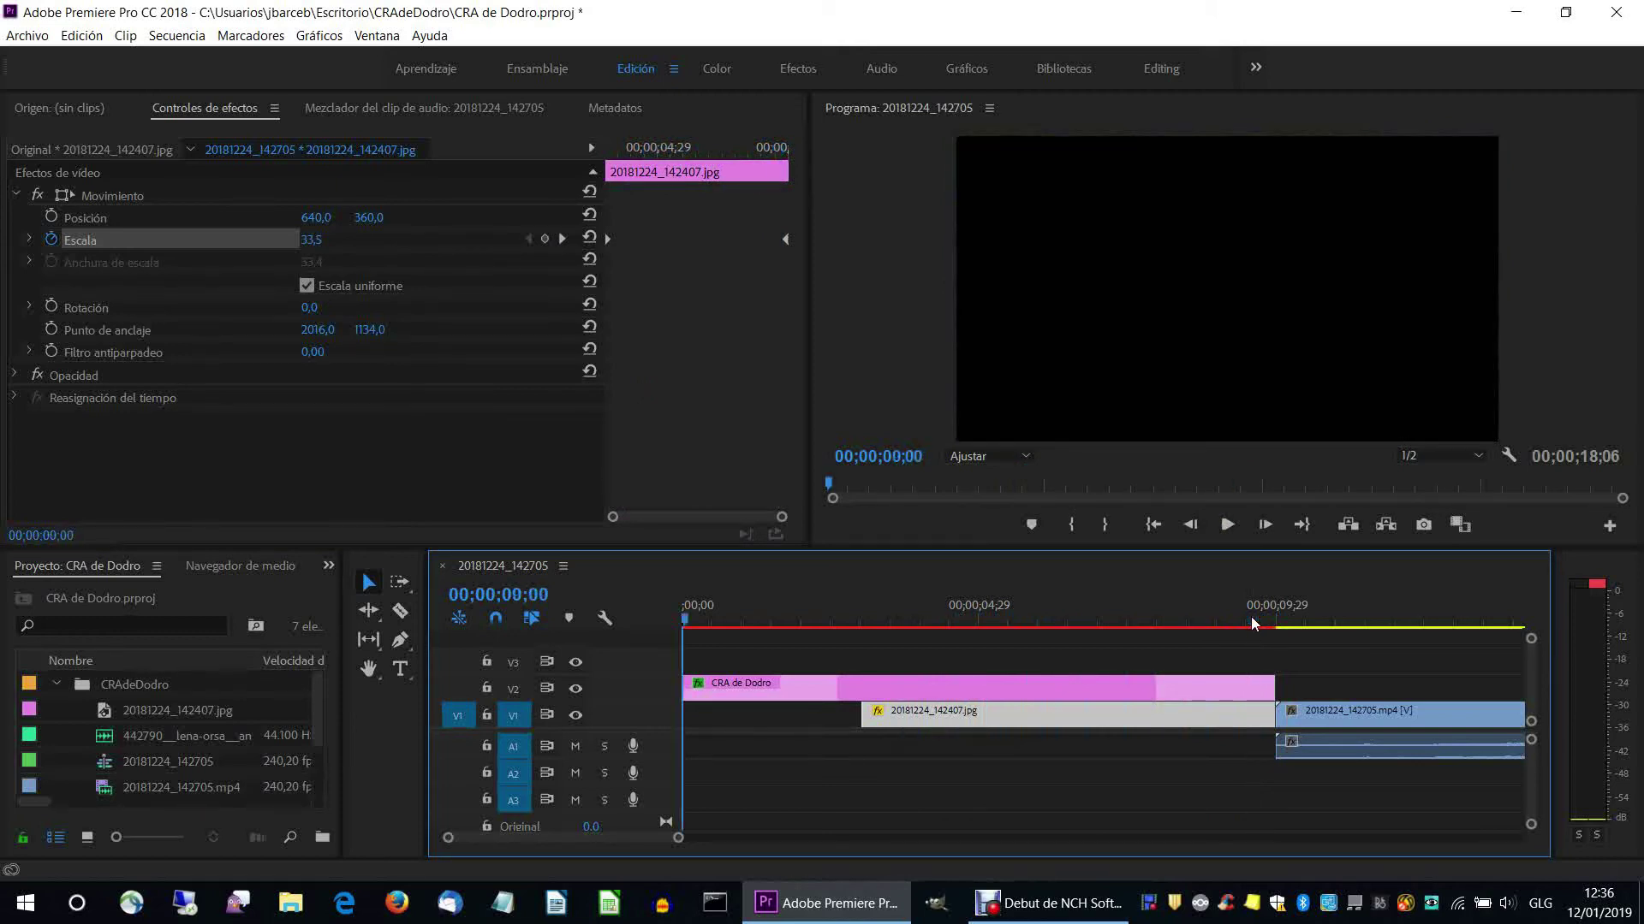
left_click(1226, 525)
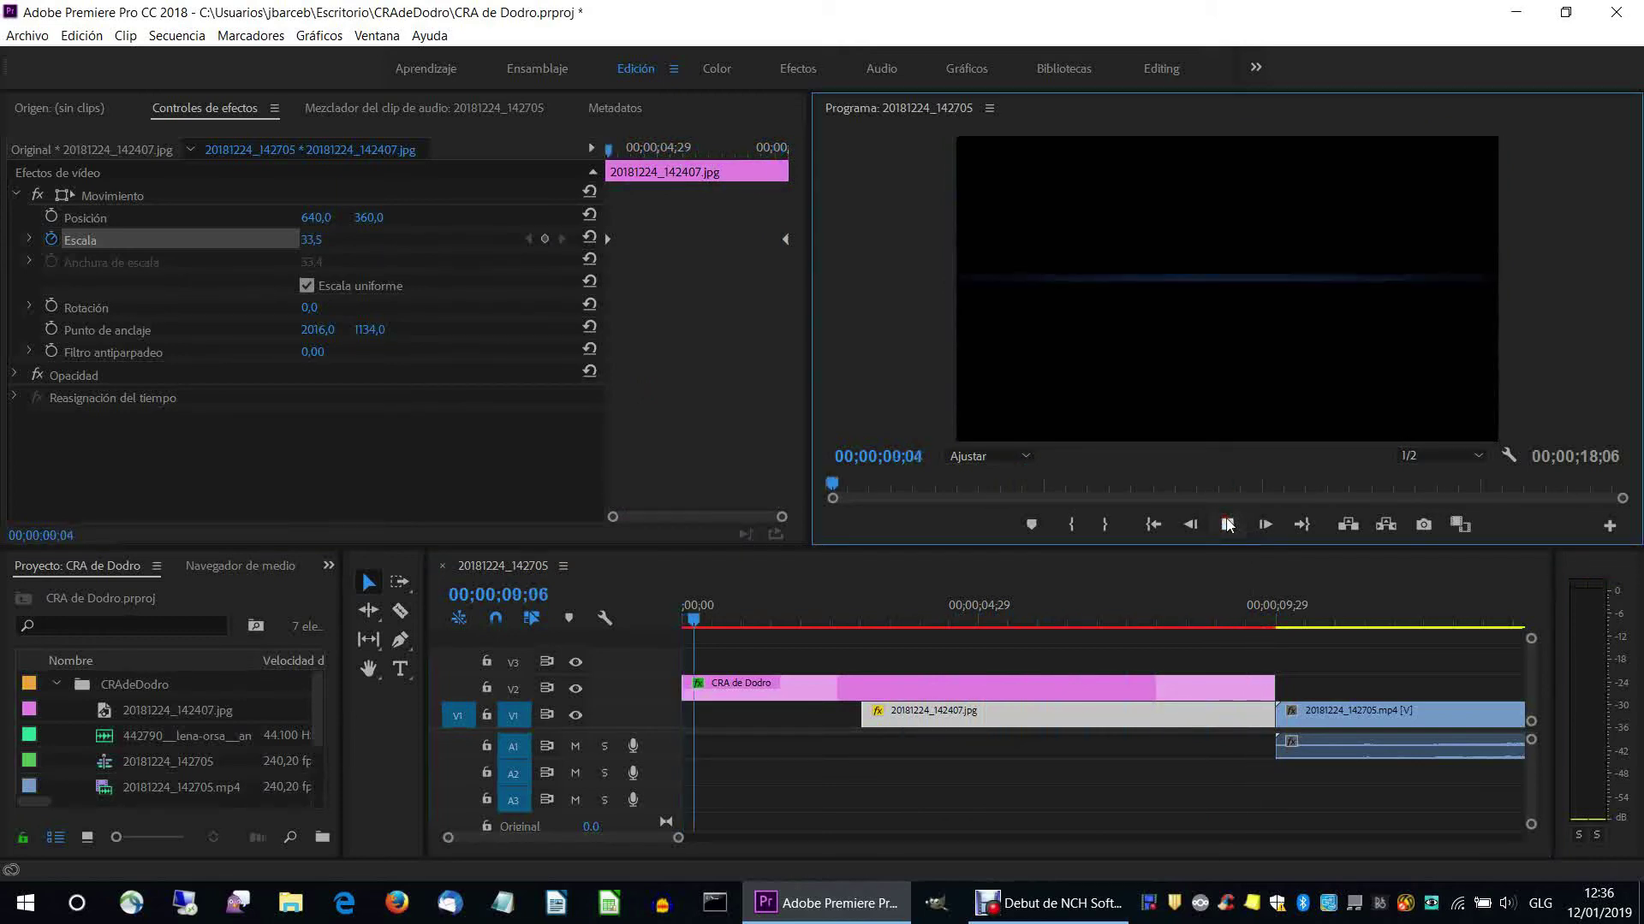